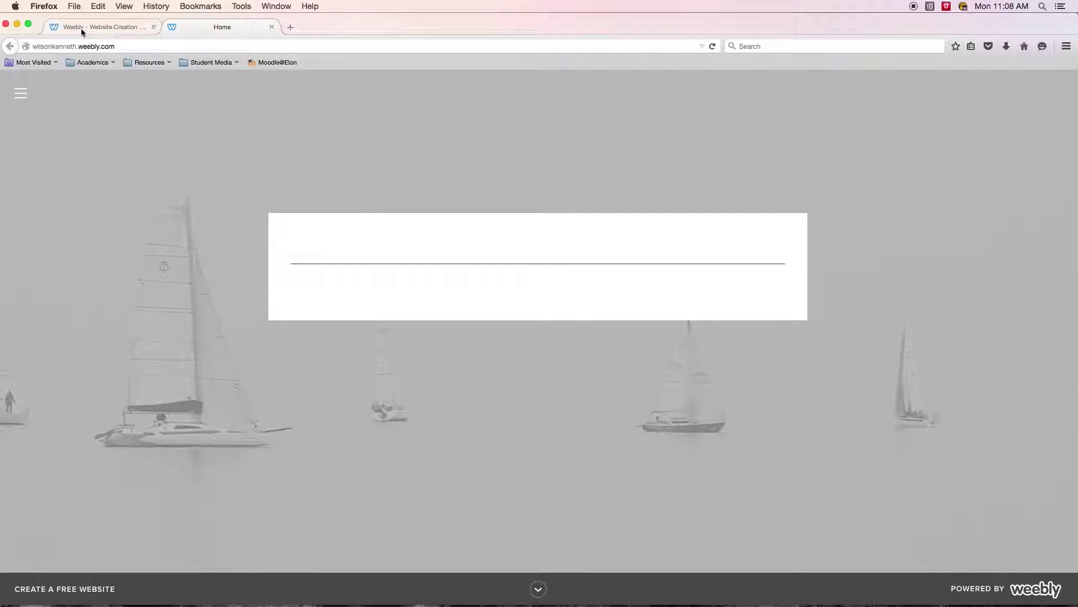
Return to the site editor and look through its Design, Pages, Store, Settings and Build sections
{"action": "left_click", "coordinate": [92, 27]}
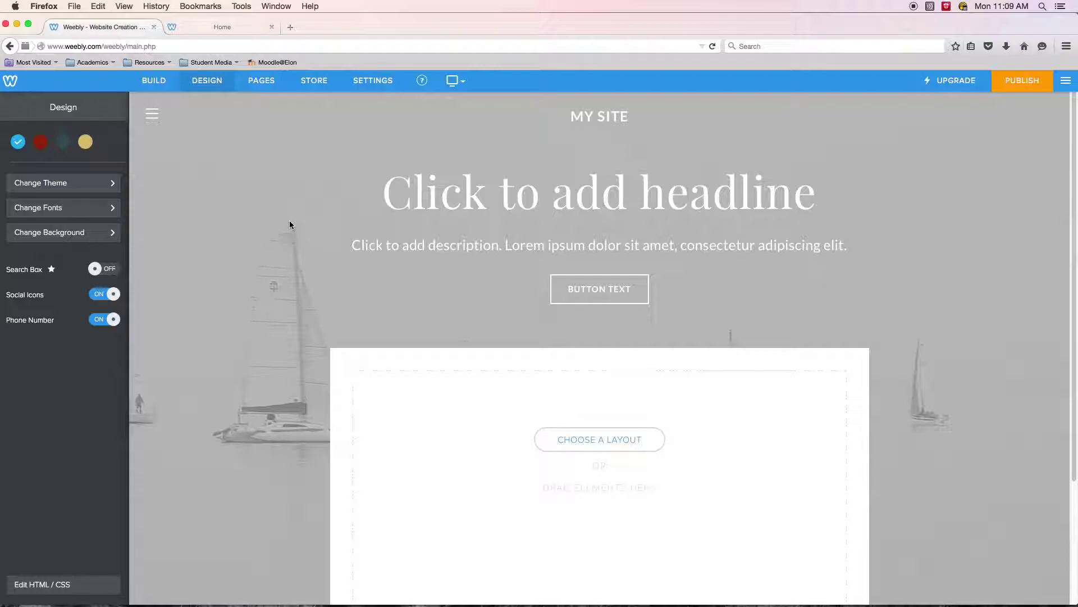
{"action": "left_click", "coordinate": [154, 81]}
{"action": "left_click", "coordinate": [216, 85]}
{"action": "left_click", "coordinate": [261, 80]}
{"action": "left_click", "coordinate": [314, 80]}
{"action": "left_click", "coordinate": [373, 80]}
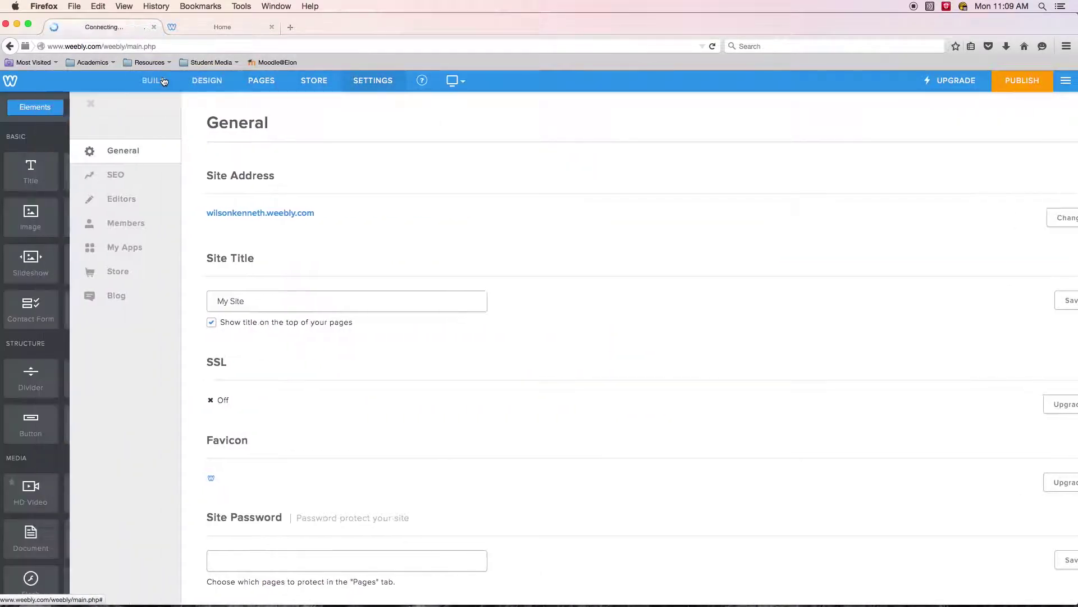
{"action": "left_click", "coordinate": [153, 81]}
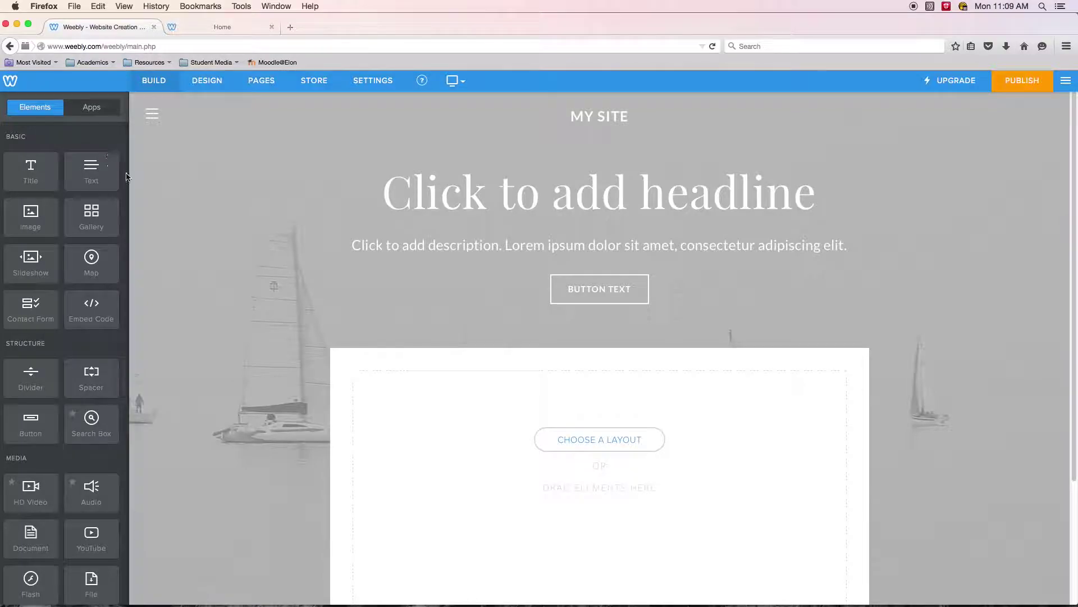
Browse the available background images in the site's design options and leave without selecting one
{"action": "left_click", "coordinate": [205, 81]}
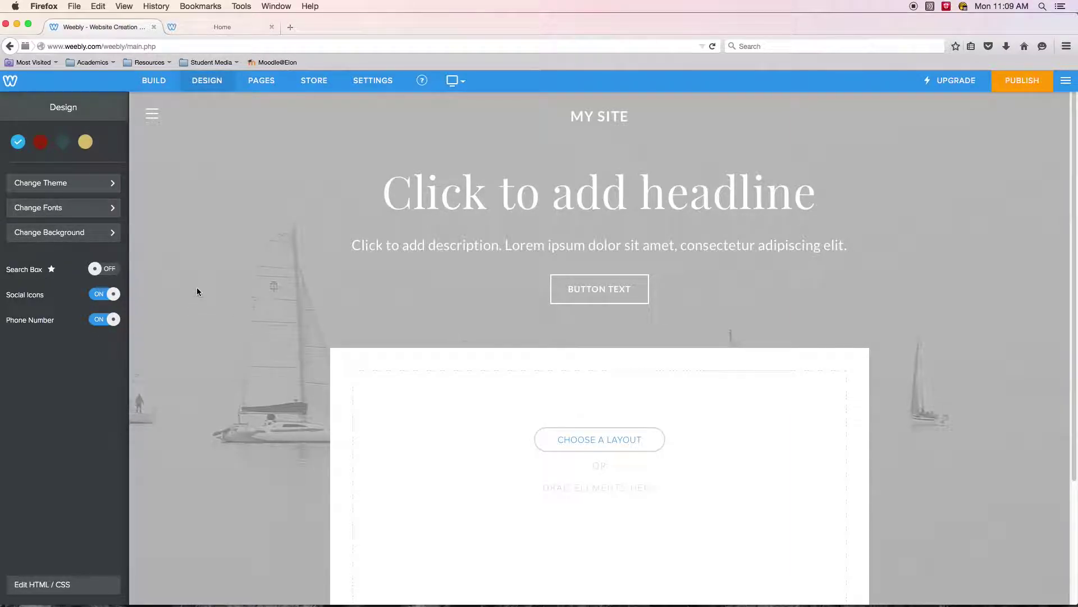
{"action": "left_click", "coordinate": [56, 235]}
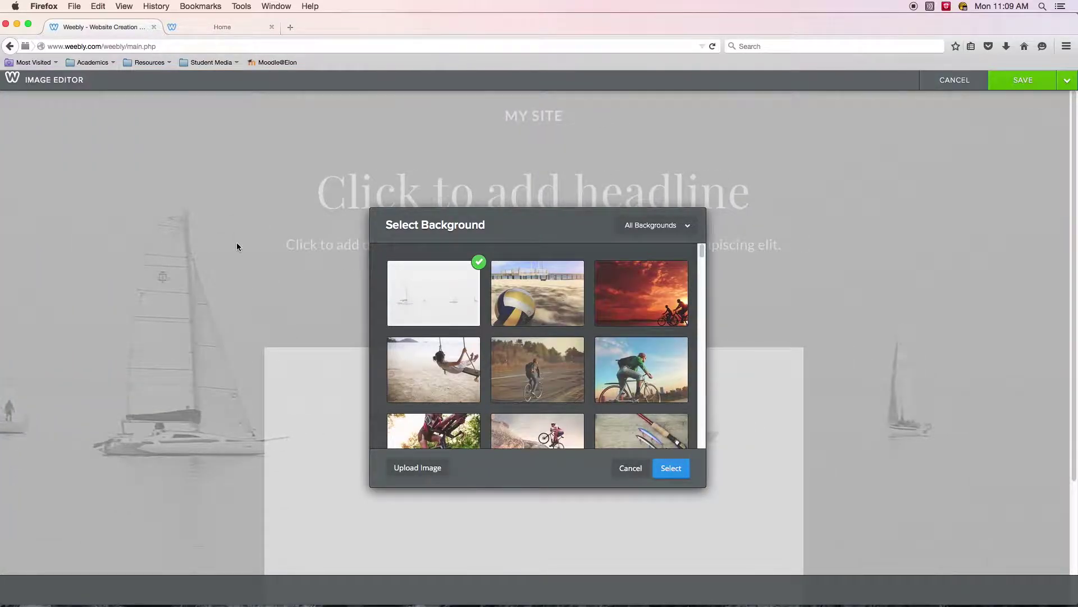
{"action": "scroll", "coordinate": [635, 289], "scroll_direction": "down", "scroll_amount": 3}
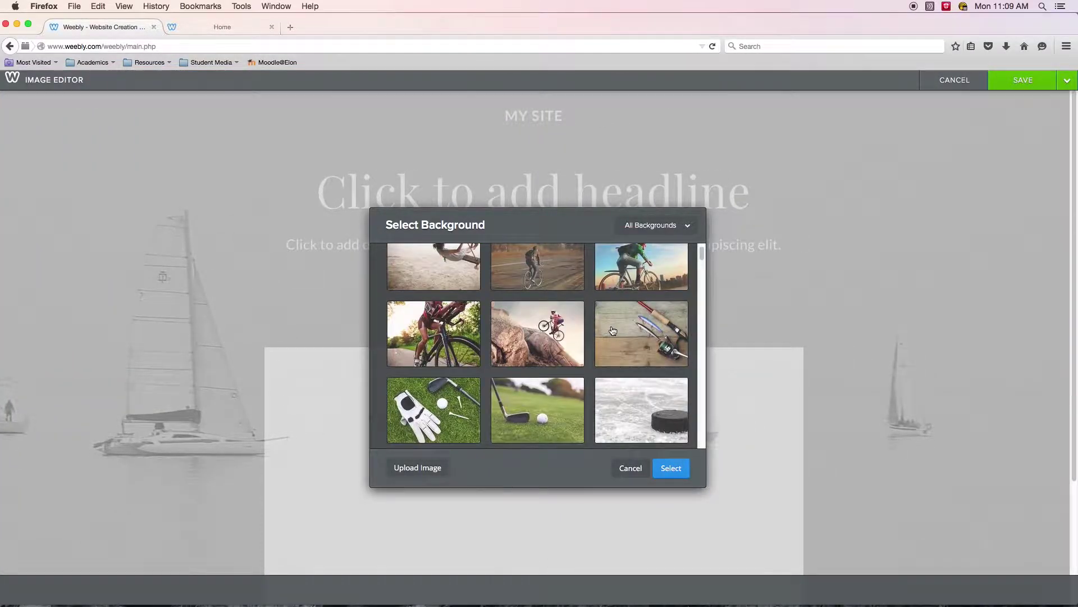
{"action": "scroll", "coordinate": [612, 331], "scroll_direction": "up", "scroll_amount": 3}
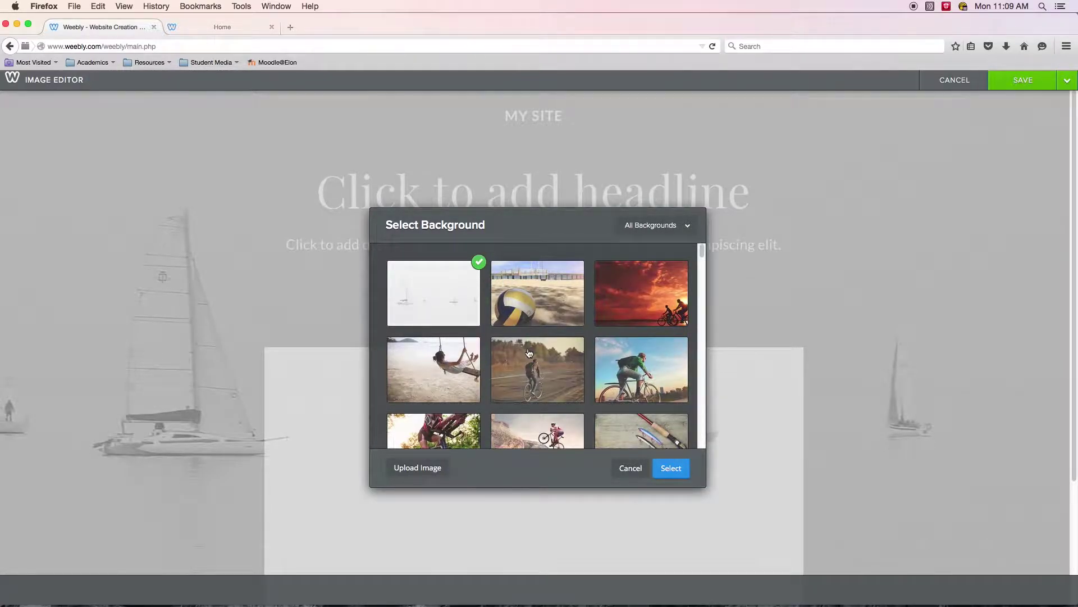
{"action": "scroll", "coordinate": [528, 359], "scroll_direction": "down", "scroll_amount": 5}
{"action": "scroll", "coordinate": [527, 360], "scroll_direction": "down", "scroll_amount": 10}
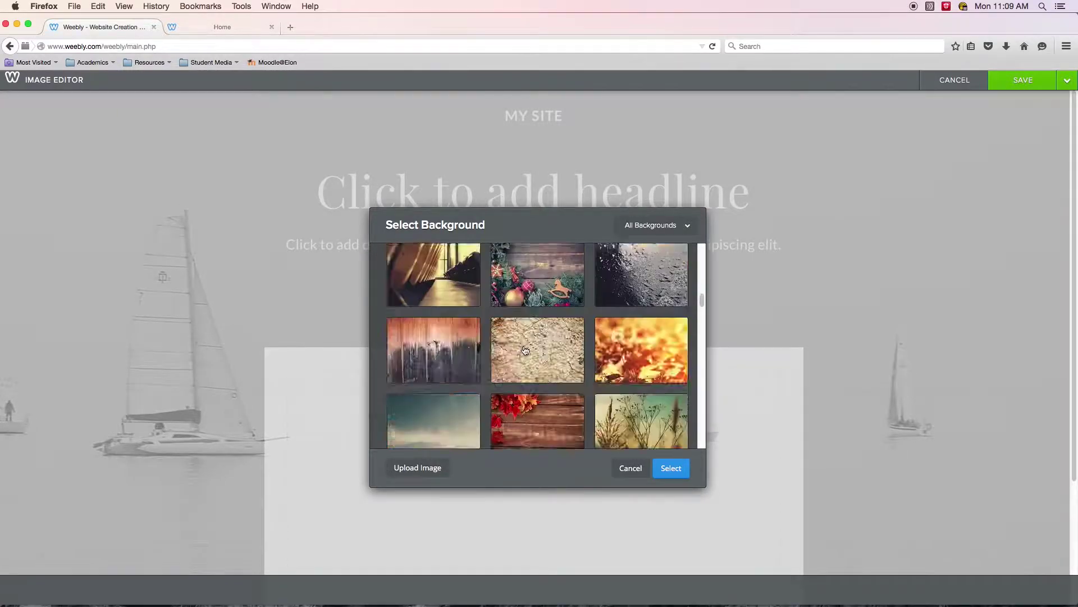
{"action": "scroll", "coordinate": [520, 357], "scroll_direction": "down", "scroll_amount": 4}
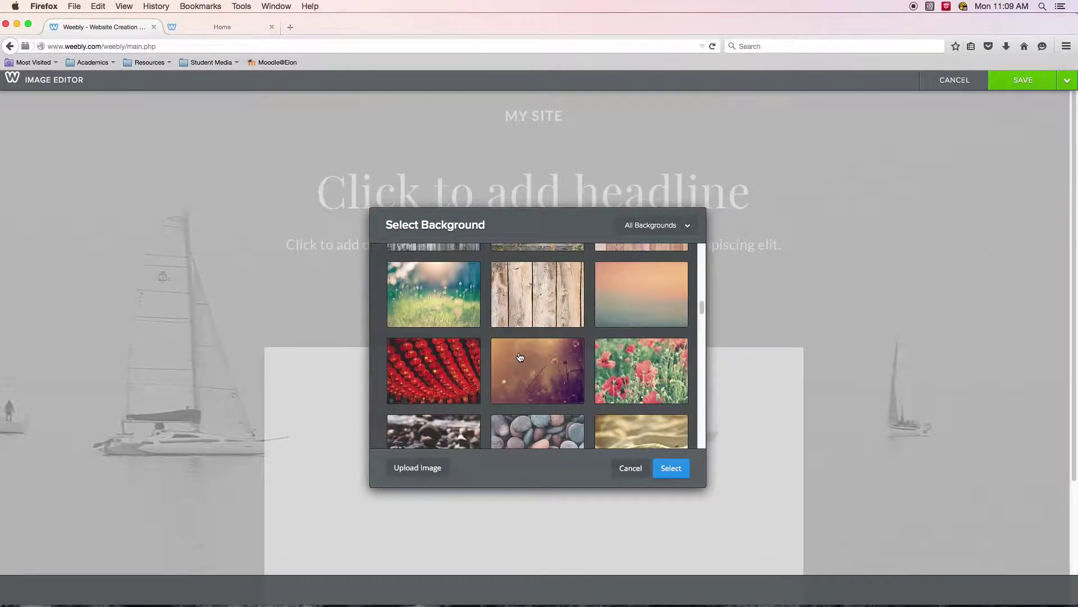
{"action": "scroll", "coordinate": [520, 357], "scroll_direction": "down", "scroll_amount": 5}
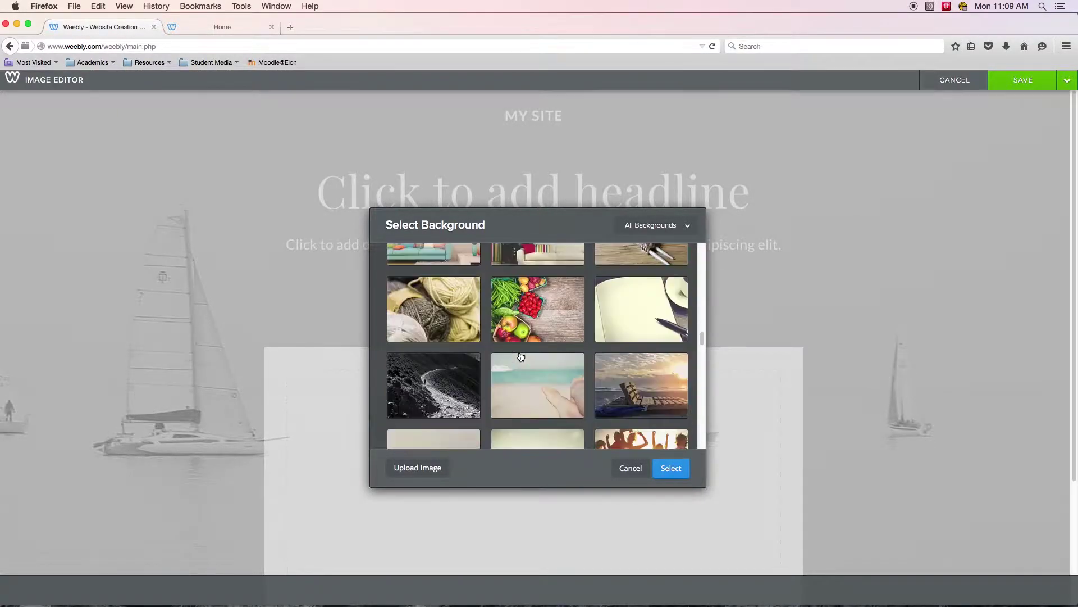
{"action": "scroll", "coordinate": [521, 357], "scroll_direction": "down", "scroll_amount": 8}
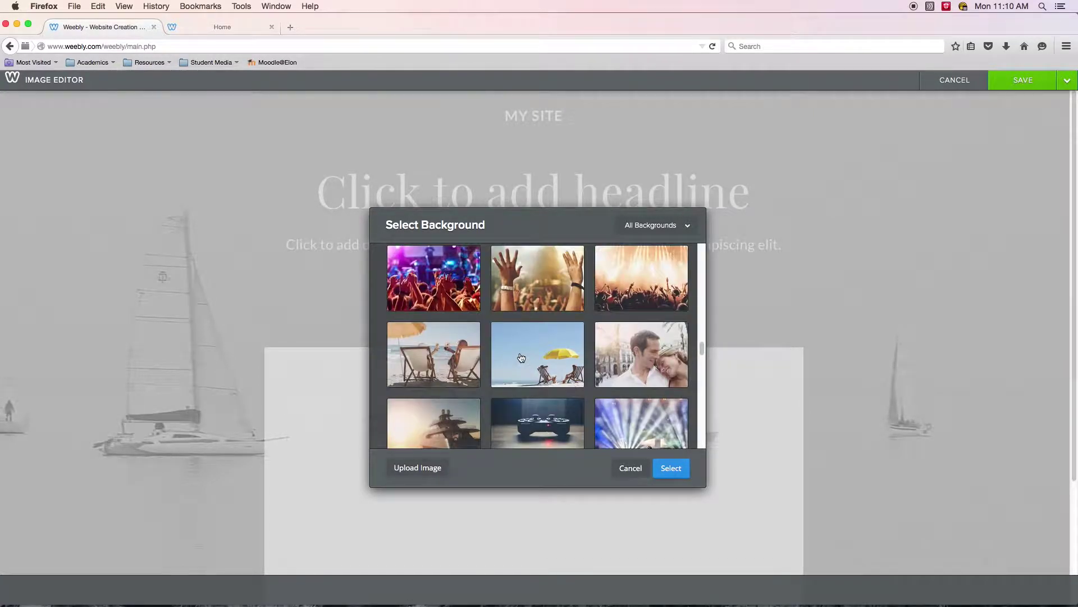
{"action": "scroll", "coordinate": [521, 357], "scroll_direction": "down", "scroll_amount": 10}
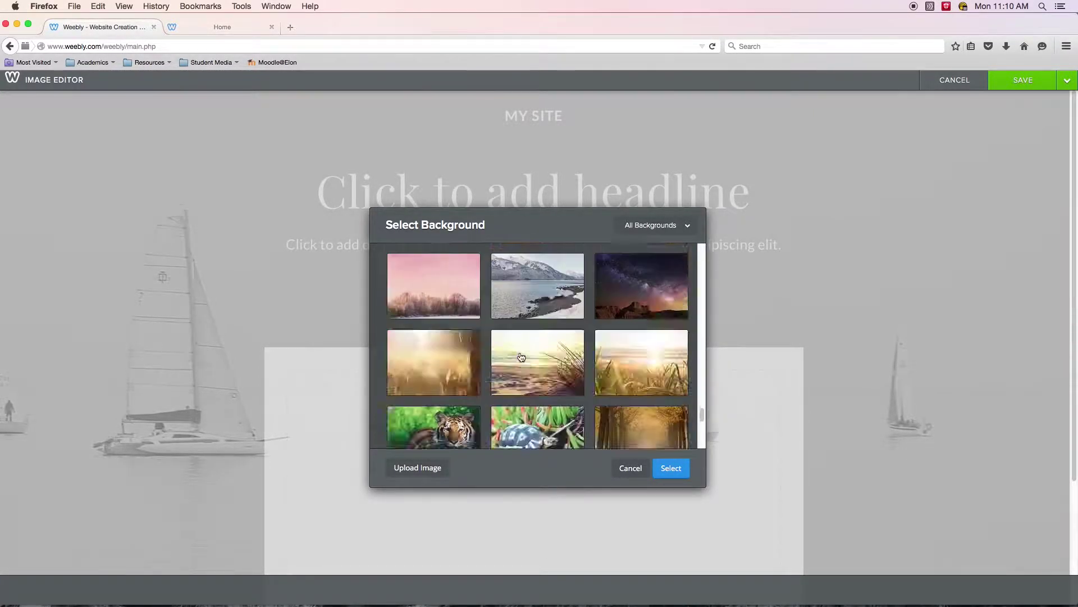
{"action": "scroll", "coordinate": [522, 355], "scroll_direction": "down", "scroll_amount": 10}
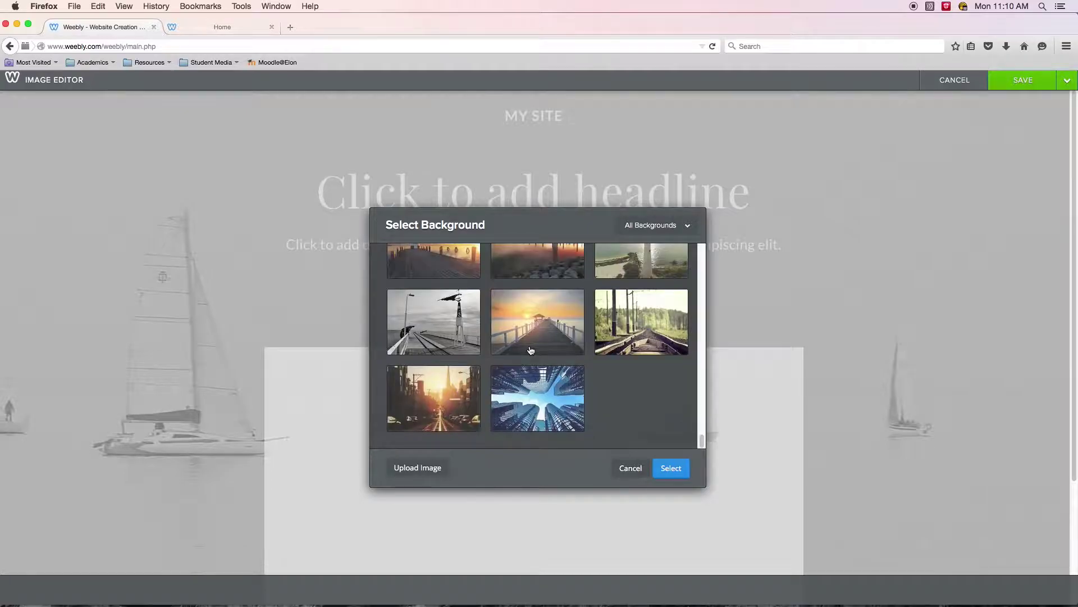
{"action": "scroll", "coordinate": [530, 349], "scroll_direction": "up", "scroll_amount": 10}
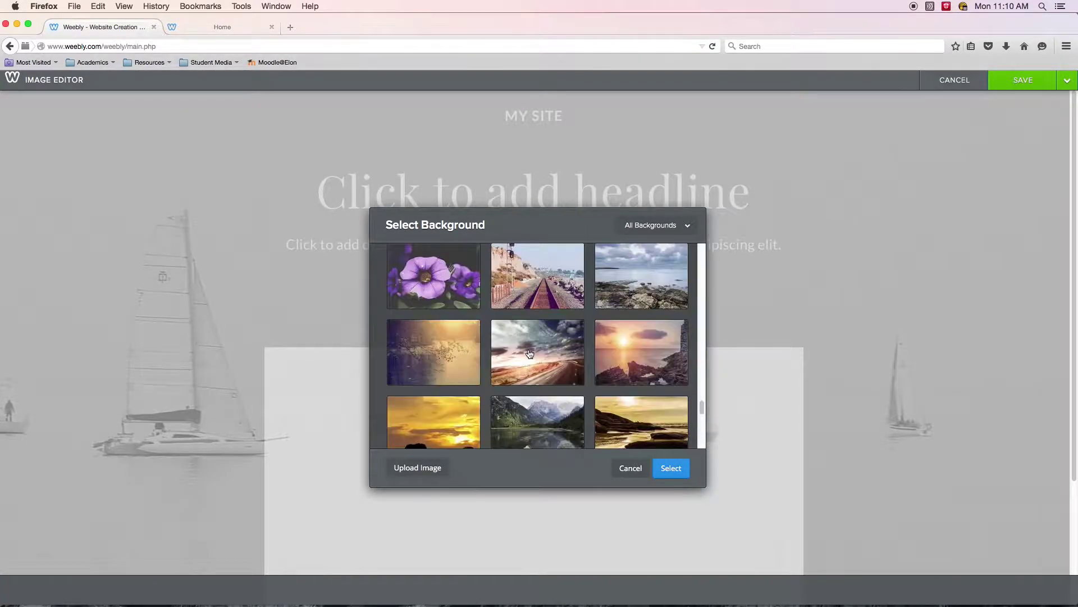
{"action": "scroll", "coordinate": [531, 346], "scroll_direction": "up", "scroll_amount": 3}
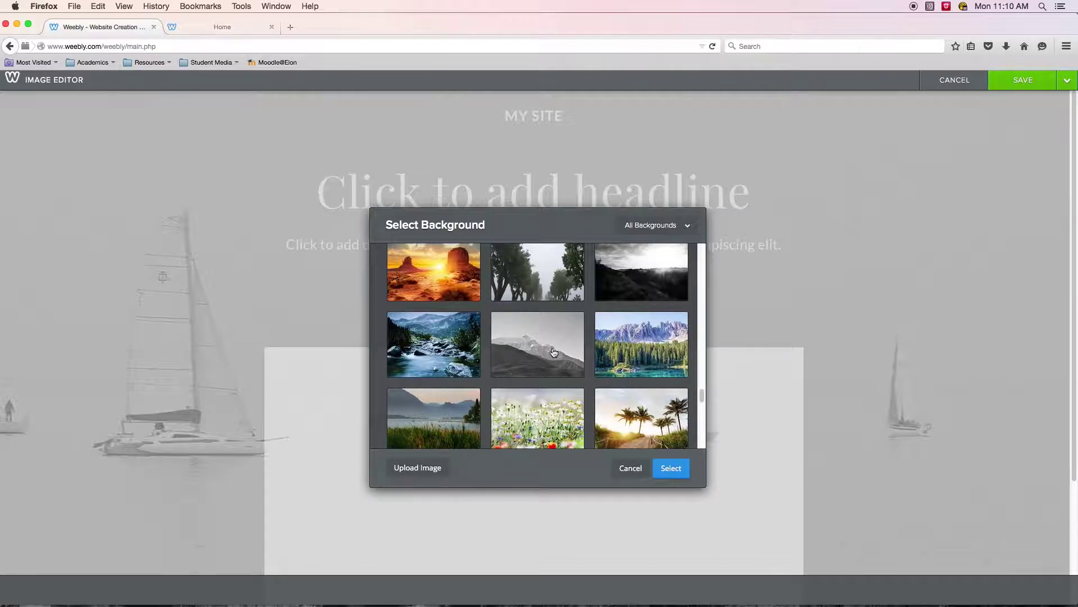
{"action": "scroll", "coordinate": [556, 356], "scroll_direction": "up", "scroll_amount": 10}
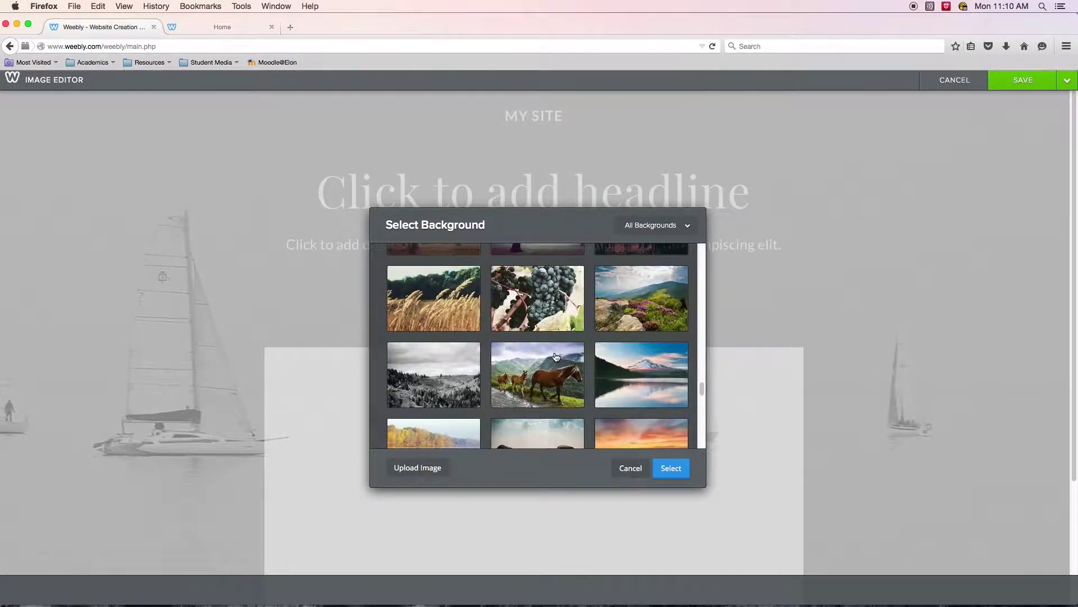
{"action": "scroll", "coordinate": [557, 356], "scroll_direction": "up", "scroll_amount": 10}
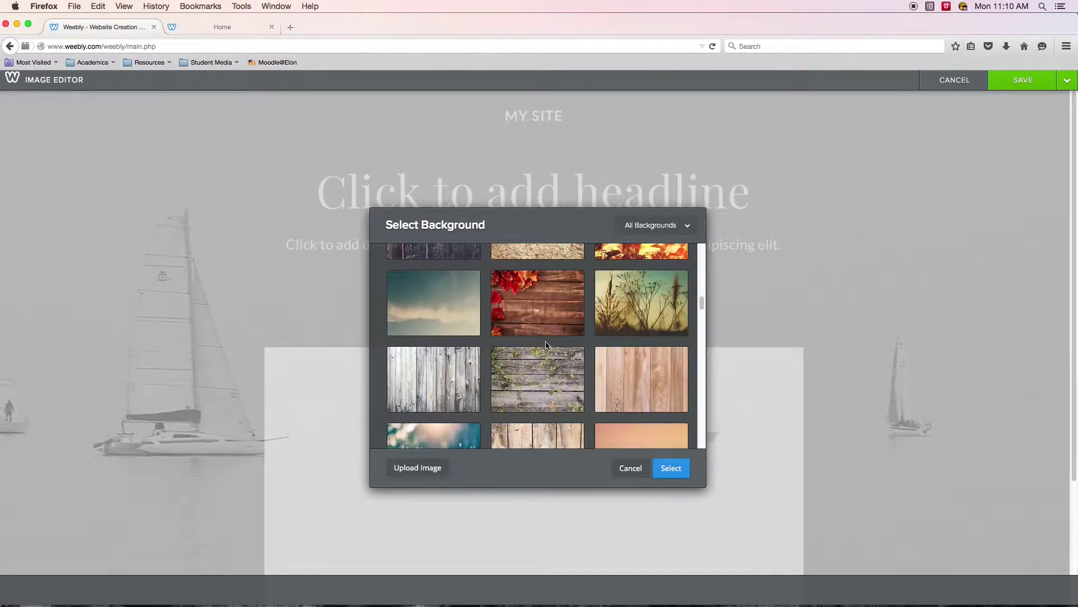
{"action": "left_click", "coordinate": [630, 467]}
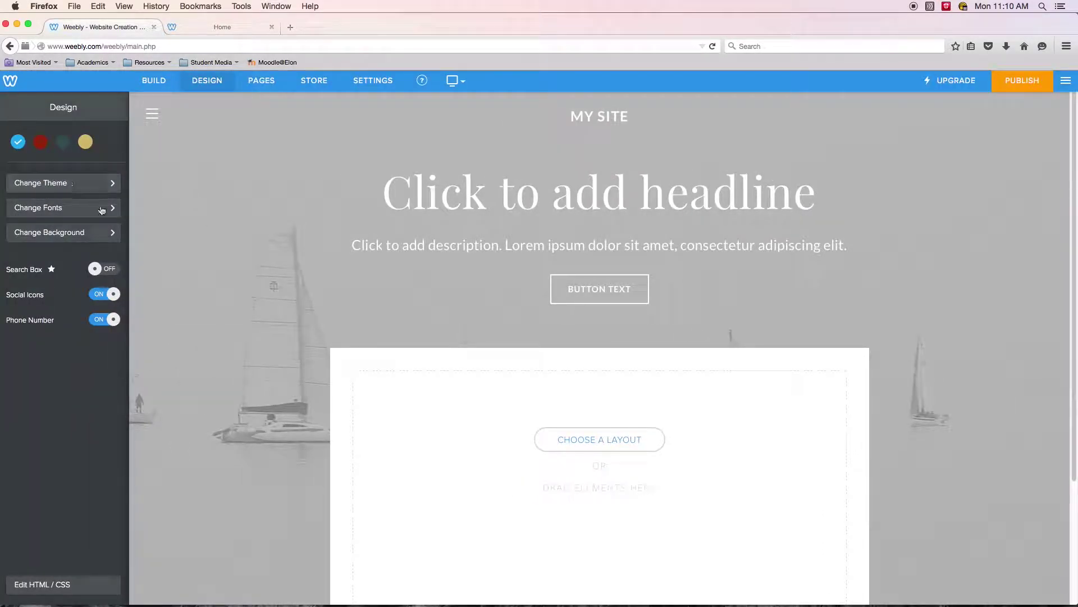
Browse the theme gallery and open a preview of the Highlighter theme
{"action": "left_click", "coordinate": [43, 185]}
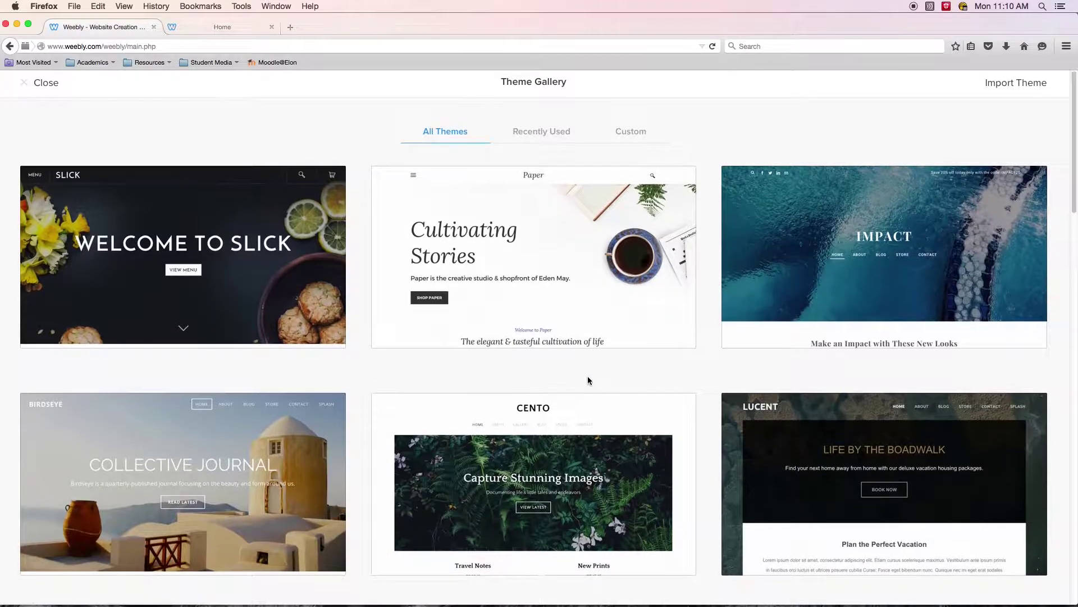
{"action": "scroll", "coordinate": [589, 377], "scroll_direction": "down", "scroll_amount": 3}
{"action": "scroll", "coordinate": [592, 386], "scroll_direction": "down", "scroll_amount": 15}
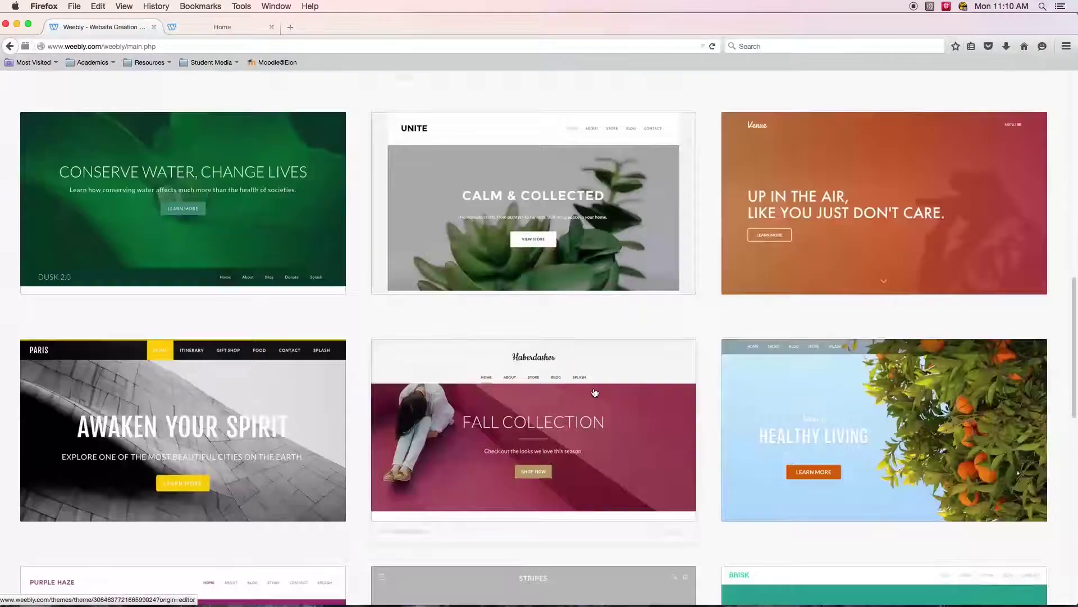
{"action": "scroll", "coordinate": [594, 391], "scroll_direction": "down", "scroll_amount": 15}
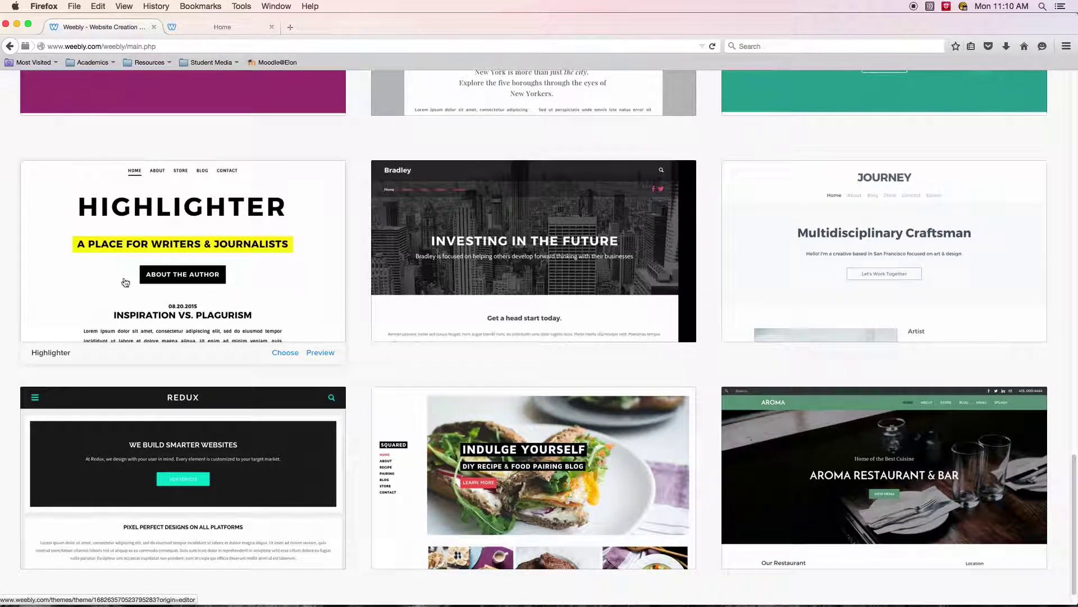
{"action": "scroll", "coordinate": [174, 292], "scroll_direction": "down", "scroll_amount": 1}
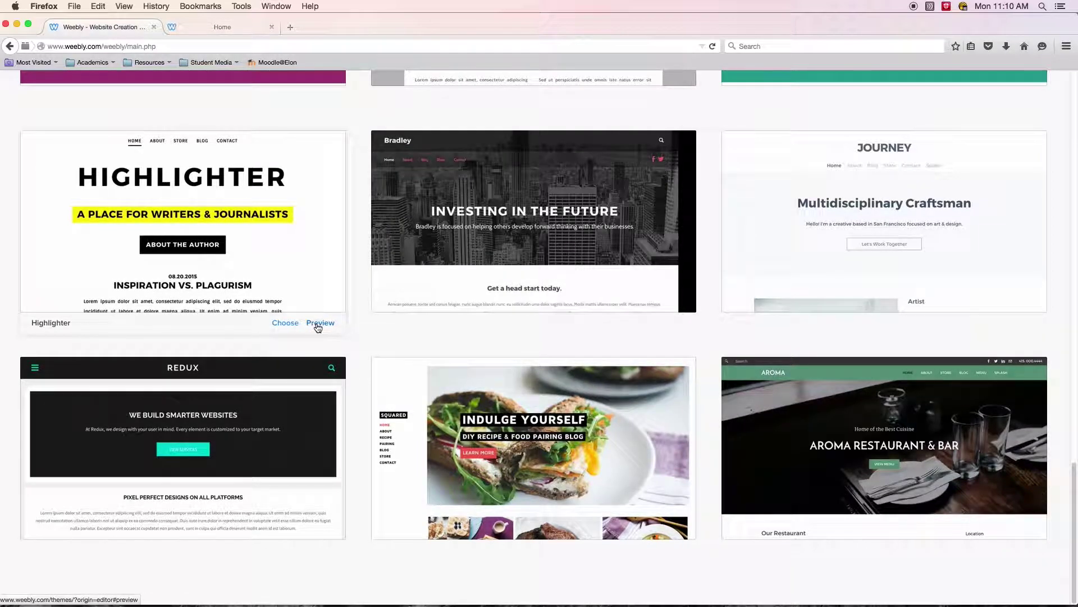
{"action": "left_click", "coordinate": [319, 324]}
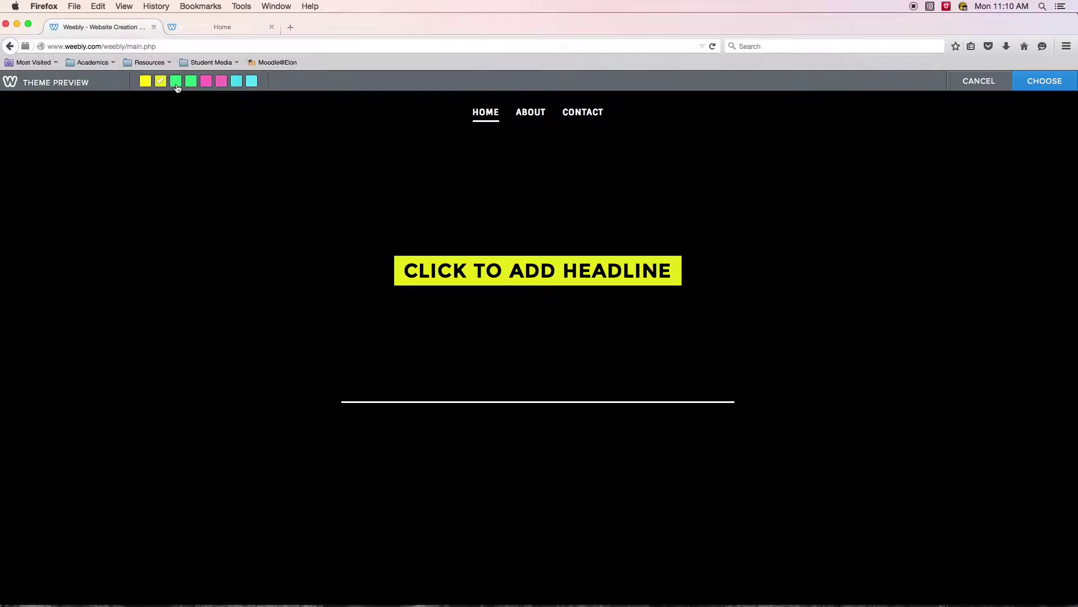
Try the green color variants of the previewed theme and apply it with green accents on a white background
{"action": "left_click", "coordinate": [176, 83]}
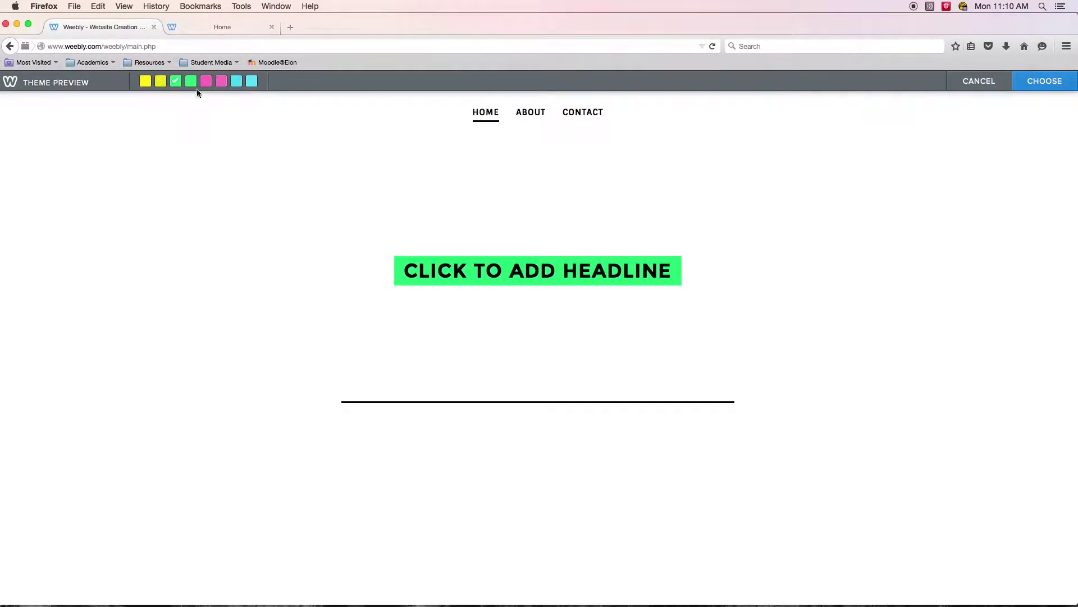
{"action": "left_click", "coordinate": [192, 84]}
{"action": "left_click", "coordinate": [1044, 82]}
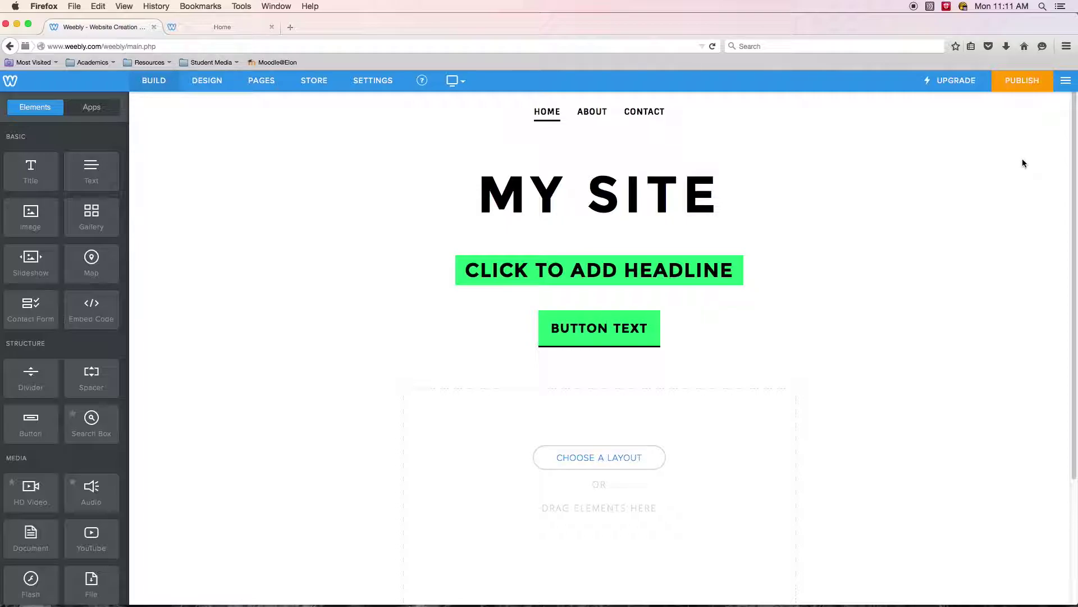
{"action": "scroll", "coordinate": [905, 261], "scroll_direction": "down", "scroll_amount": 3}
{"action": "scroll", "coordinate": [904, 260], "scroll_direction": "up", "scroll_amount": 3}
{"action": "scroll", "coordinate": [878, 256], "scroll_direction": "down", "scroll_amount": 3}
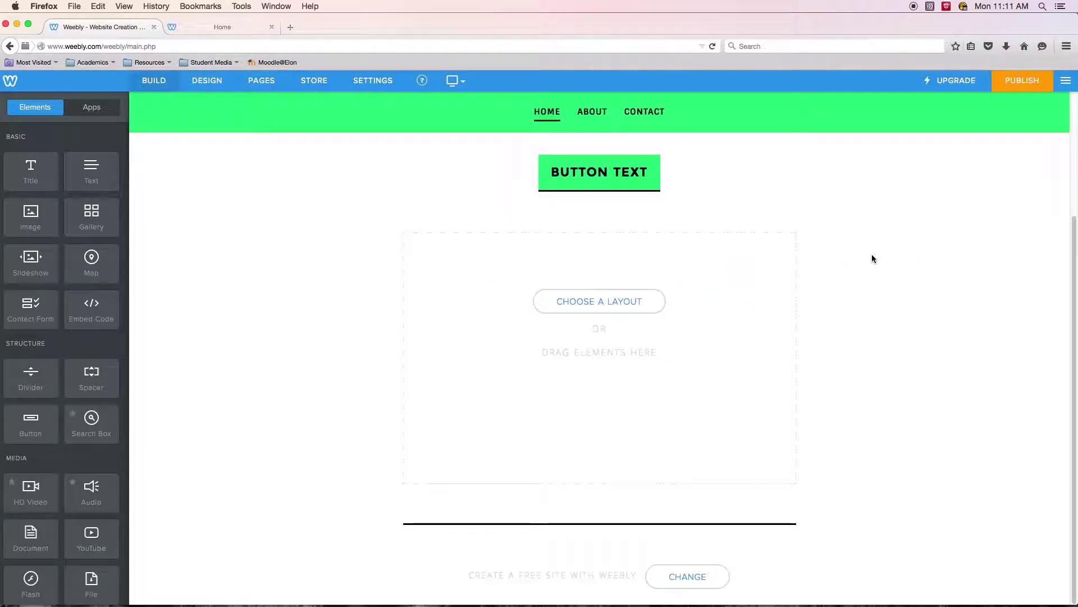
{"action": "scroll", "coordinate": [939, 287], "scroll_direction": "up", "scroll_amount": 3}
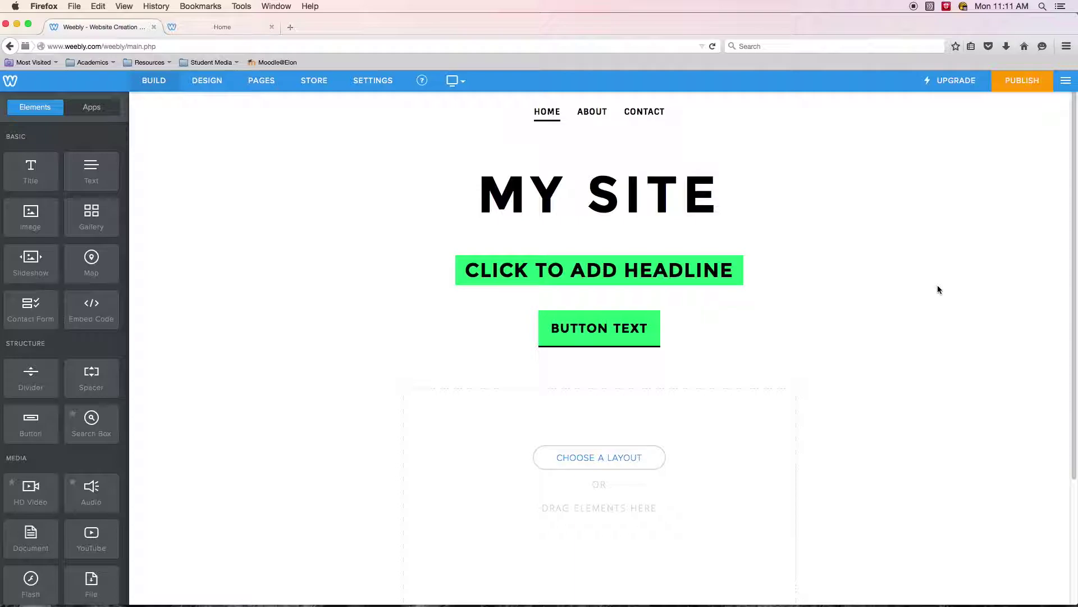
Show the site's page list and run a Google image search for "site map" in a new tab
{"action": "left_click", "coordinate": [263, 86]}
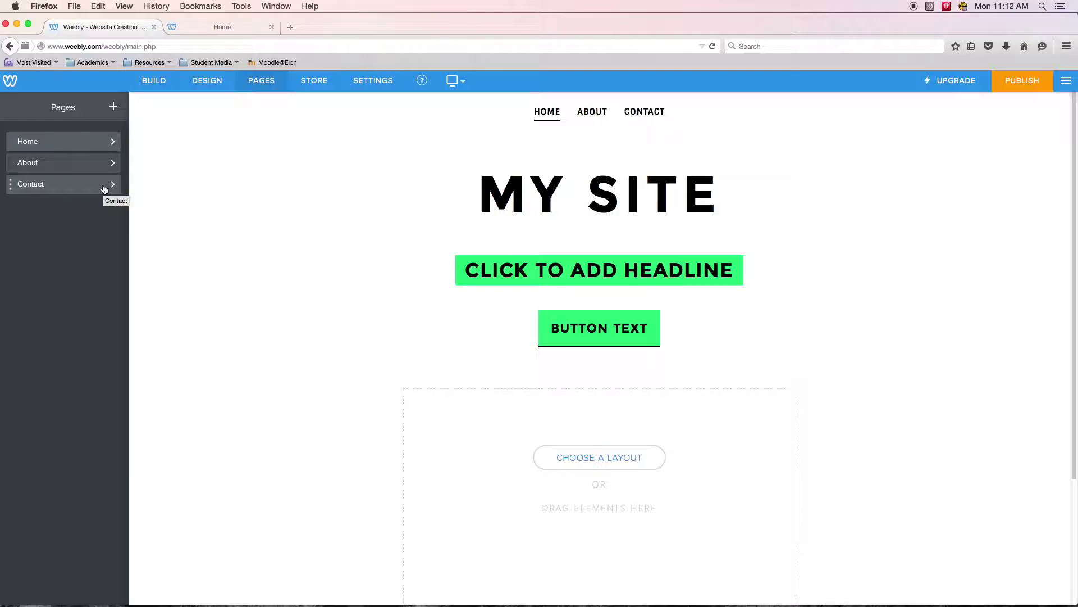
{"action": "left_click", "coordinate": [291, 27]}
{"action": "left_click", "coordinate": [481, 137]}
{"action": "type", "text": "s"}
{"action": "type", "text": "ite map"}
{"action": "key", "text": "Return"}
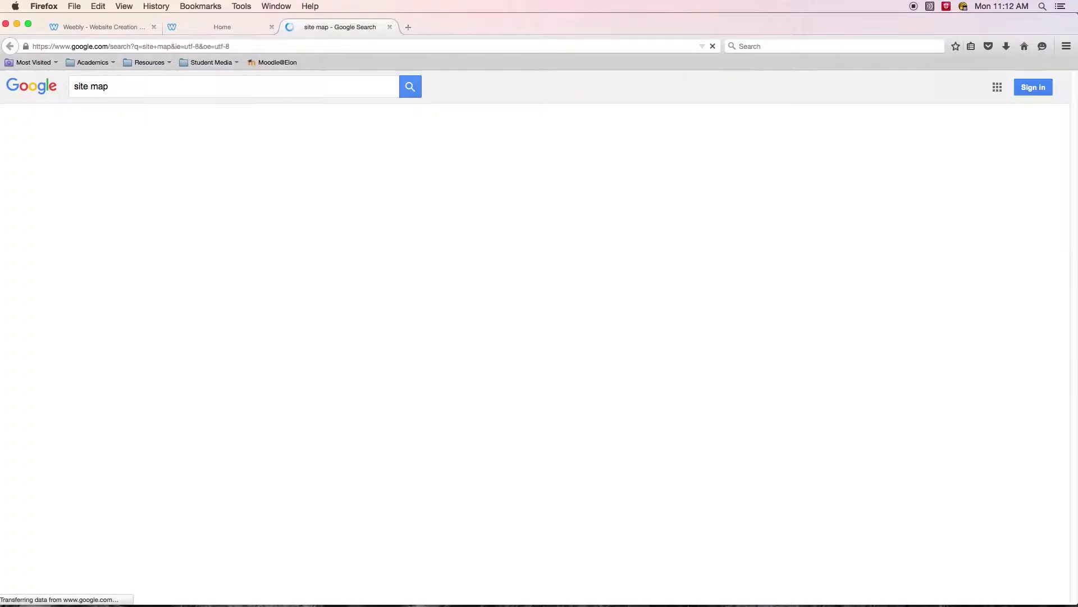
{"action": "left_click", "coordinate": [114, 126]}
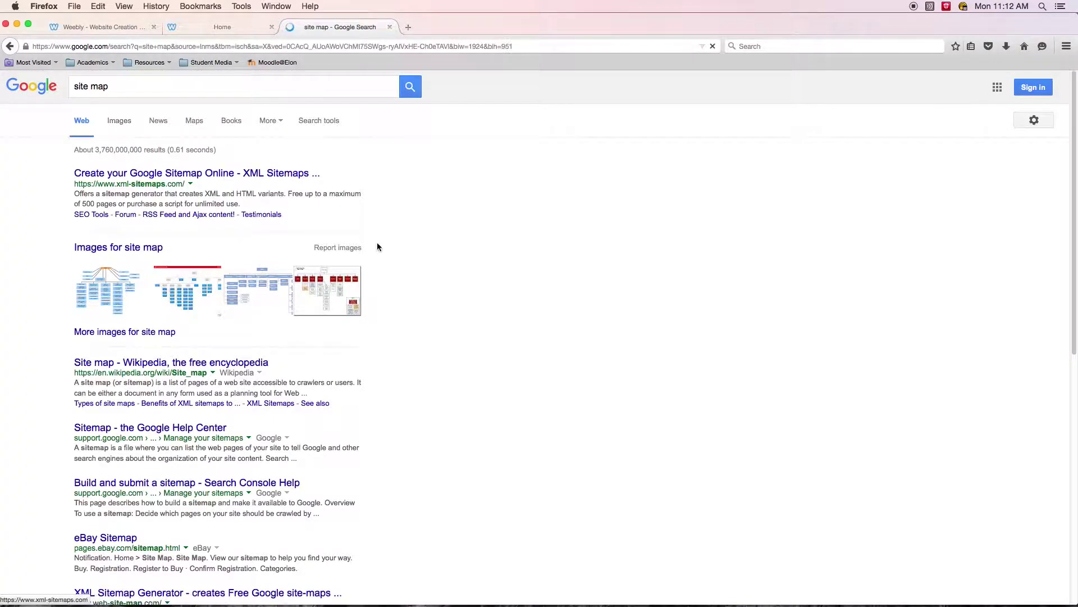
View the epa.gov site map diagram from the image results at full size, and close its tab
{"action": "scroll", "coordinate": [616, 303], "scroll_direction": "down", "scroll_amount": 3}
{"action": "scroll", "coordinate": [618, 301], "scroll_direction": "down", "scroll_amount": 1}
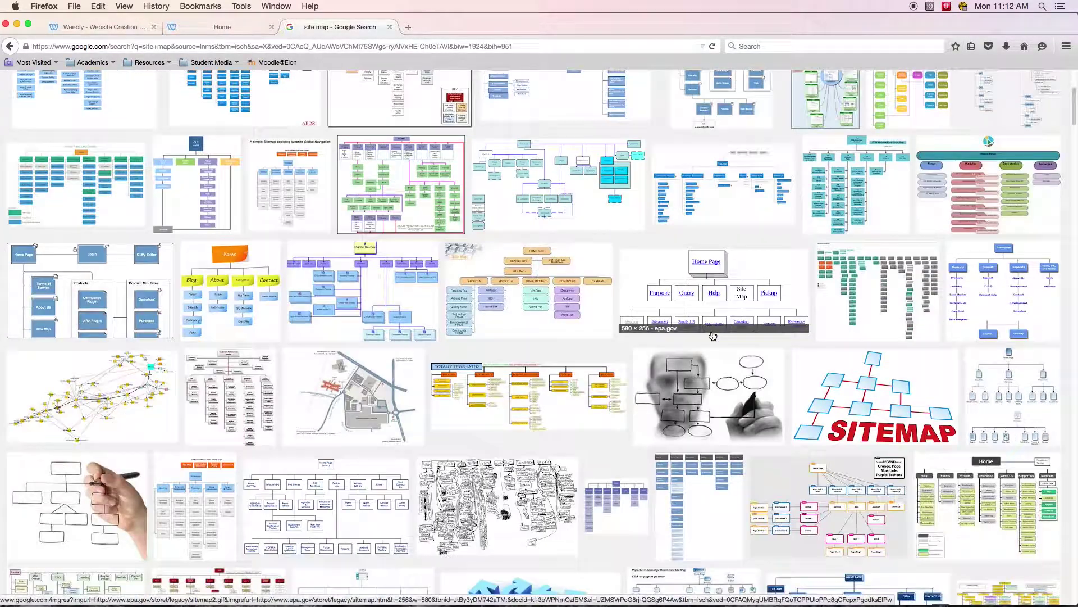
{"action": "left_click", "coordinate": [705, 288]}
{"action": "left_click", "coordinate": [785, 325]}
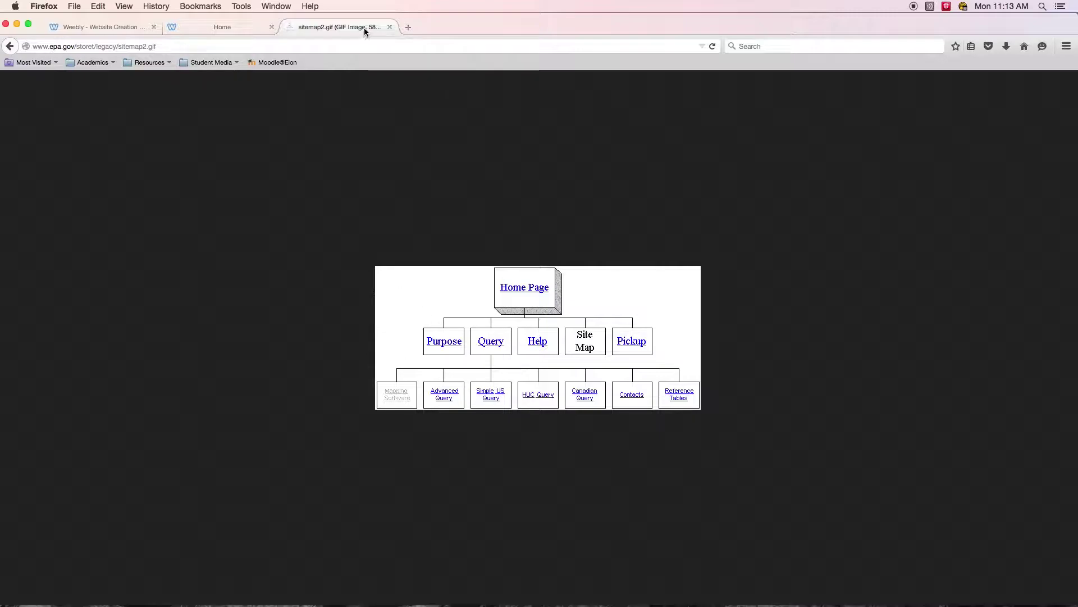
{"action": "left_click", "coordinate": [389, 27]}
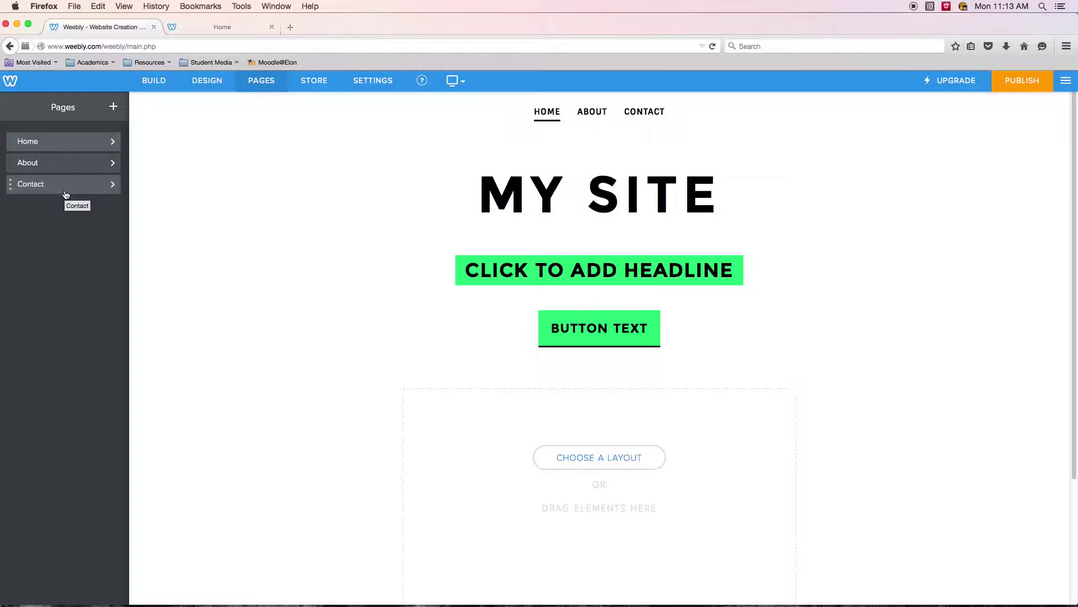
Add a standard page to the site and name it Photography
{"action": "left_click", "coordinate": [113, 106]}
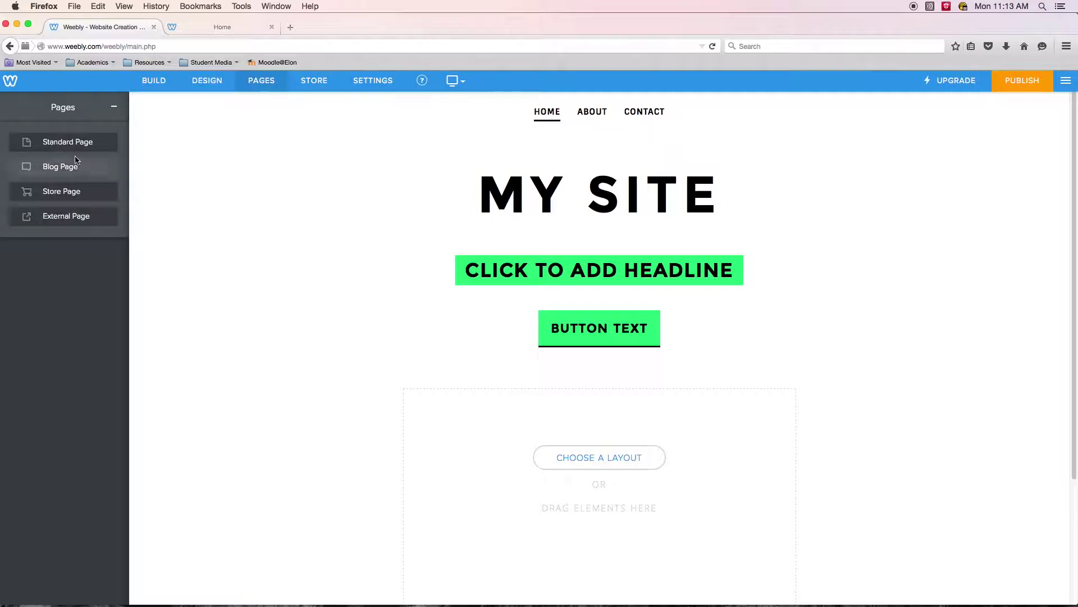
{"action": "left_click", "coordinate": [57, 143]}
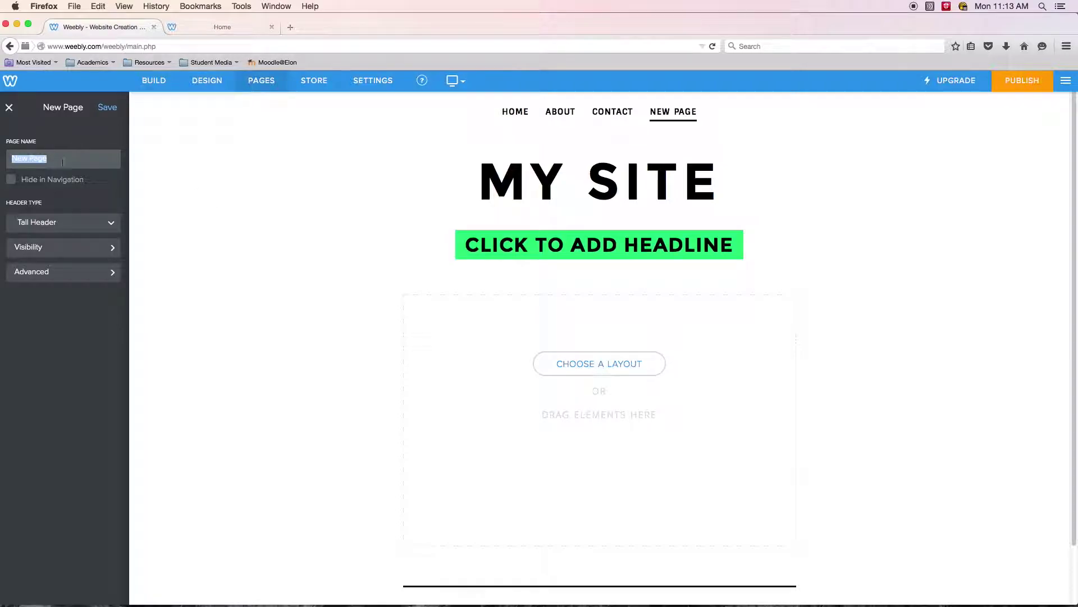
{"action": "type", "text": "Photograpy"}
{"action": "key", "text": "BackSpace"}
{"action": "key", "text": "BackSpace"}
{"action": "type", "text": "ography"}
Review the header type choices and the visibility and advanced settings of the Photography page
{"action": "left_click", "coordinate": [92, 223]}
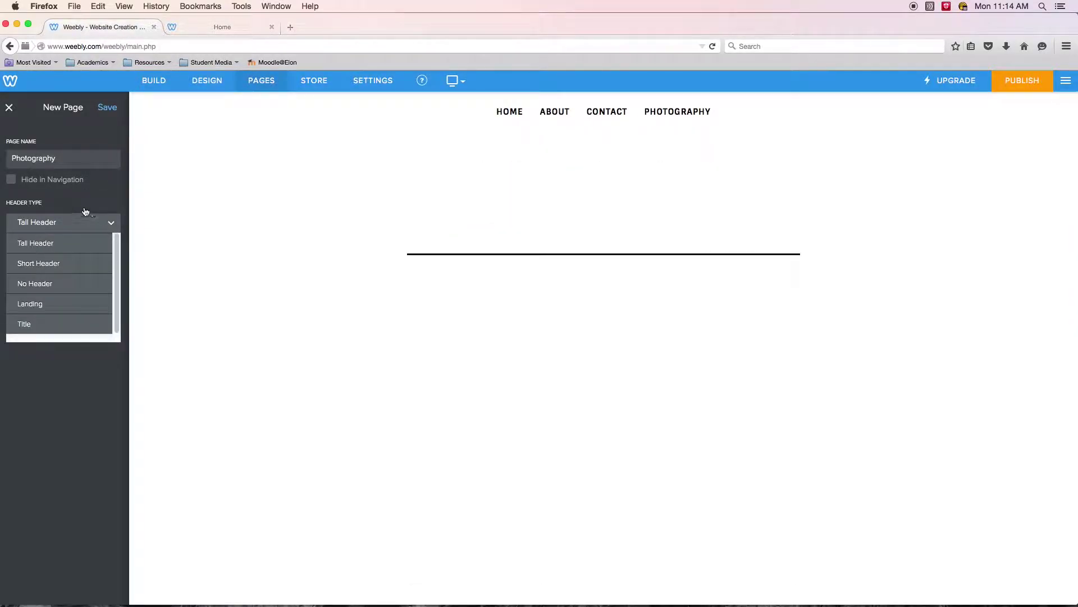
{"action": "left_click", "coordinate": [83, 220]}
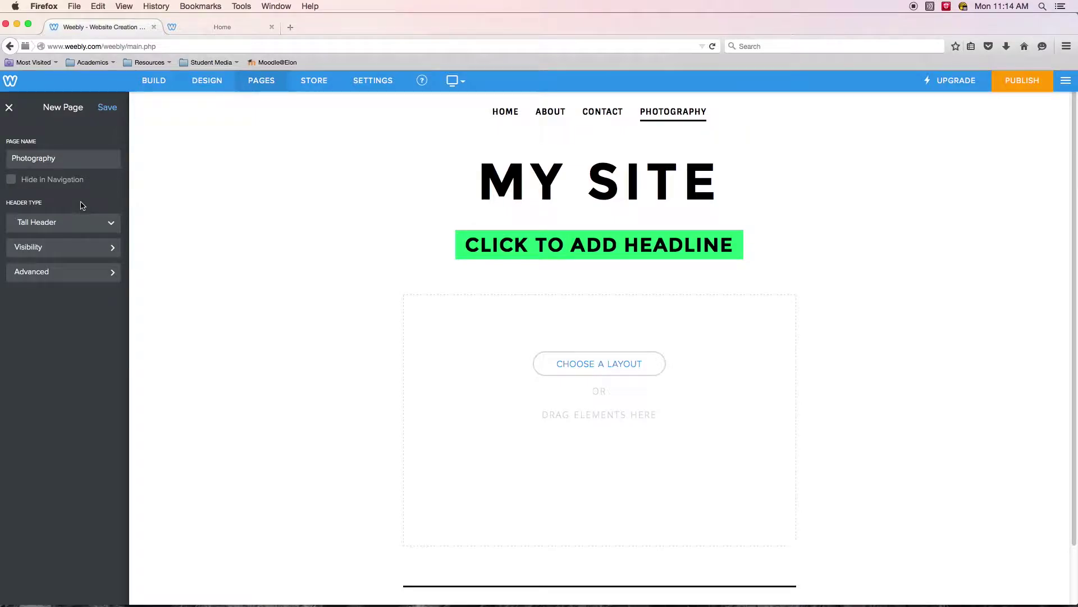
{"action": "left_click", "coordinate": [85, 247]}
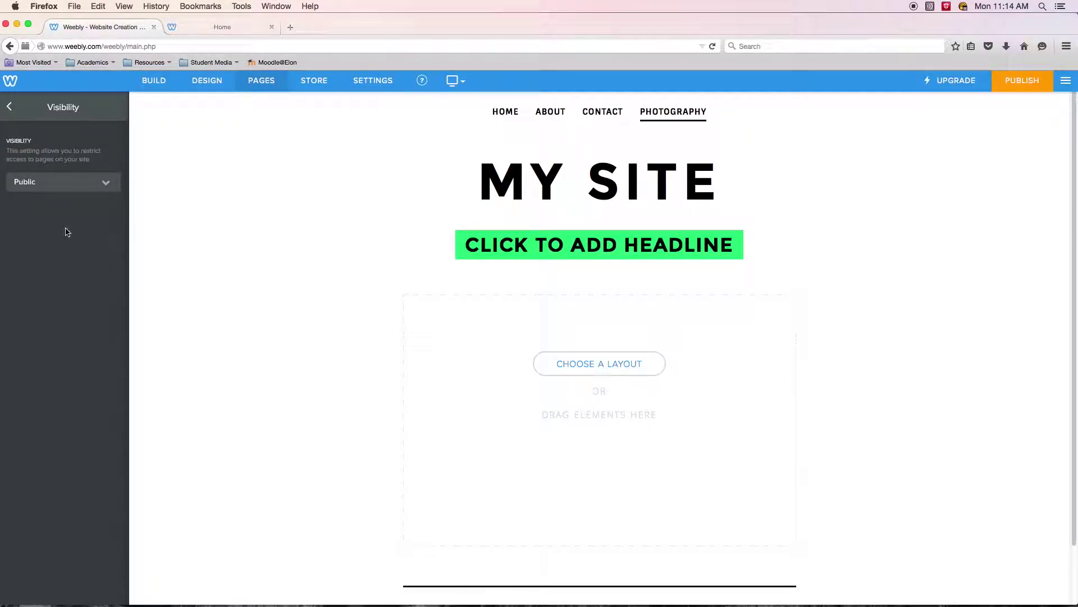
{"action": "left_click", "coordinate": [9, 107]}
{"action": "left_click", "coordinate": [73, 249]}
{"action": "left_click", "coordinate": [9, 106]}
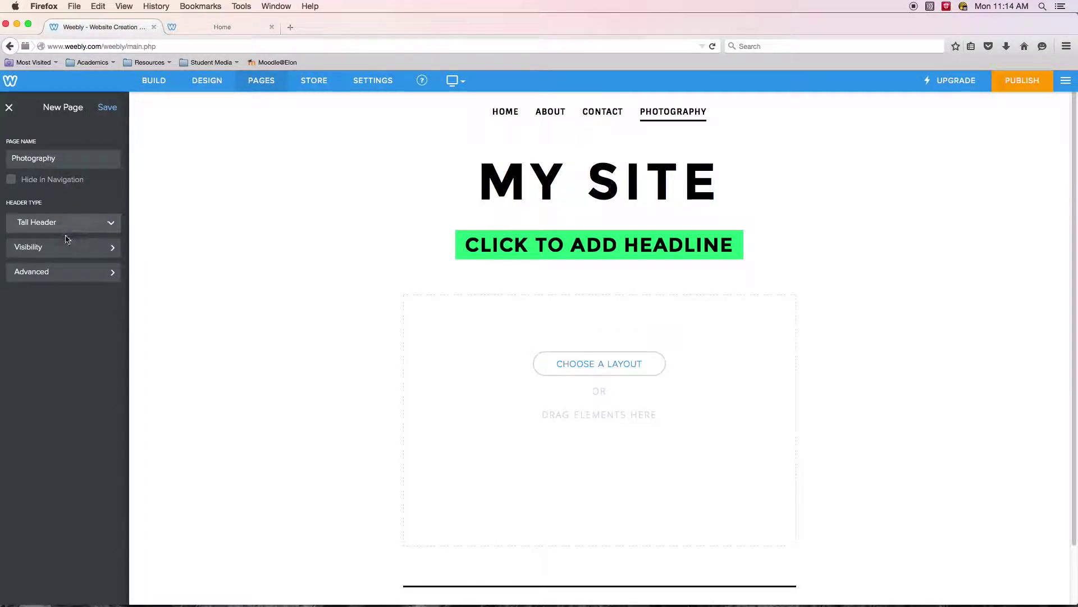
{"action": "left_click", "coordinate": [77, 283]}
{"action": "left_click", "coordinate": [9, 107]}
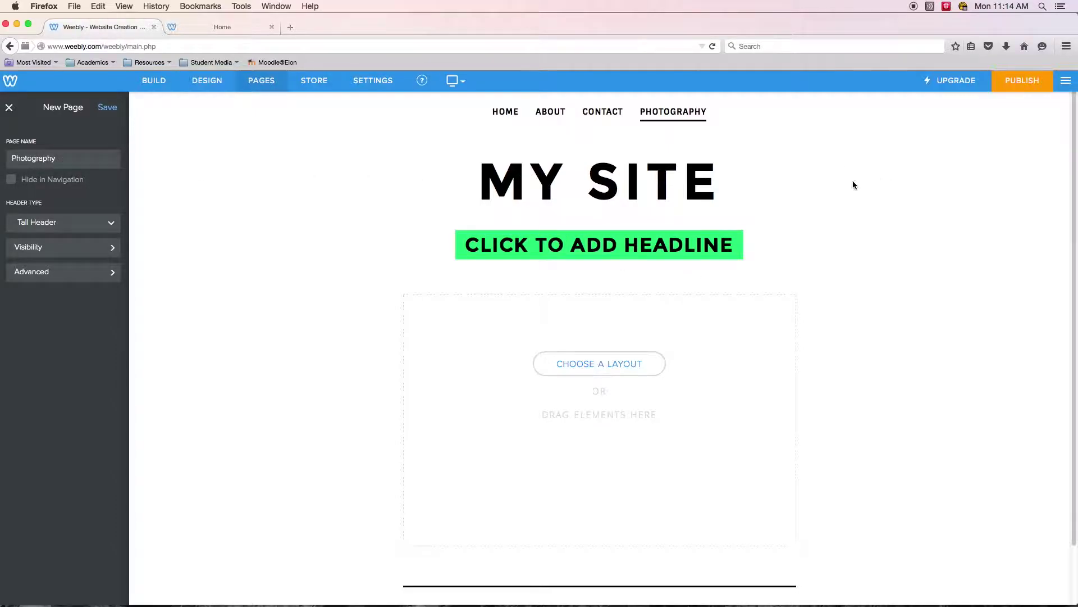
Publish the site, view the live version in another browser tab, and return to the editor
{"action": "left_click", "coordinate": [211, 83]}
{"action": "left_click", "coordinate": [154, 82]}
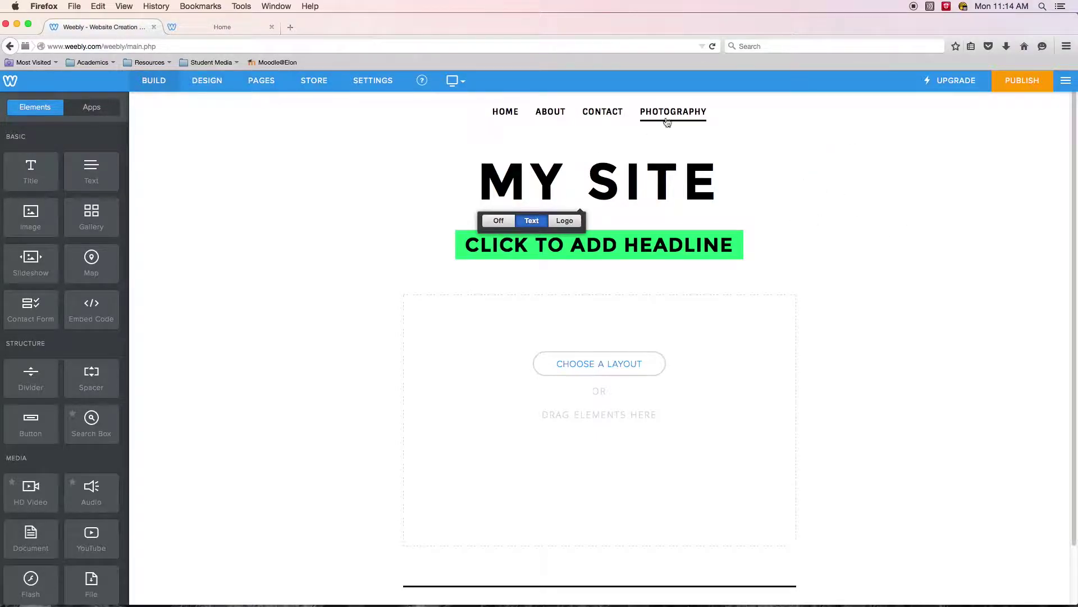
{"action": "left_click", "coordinate": [1021, 84]}
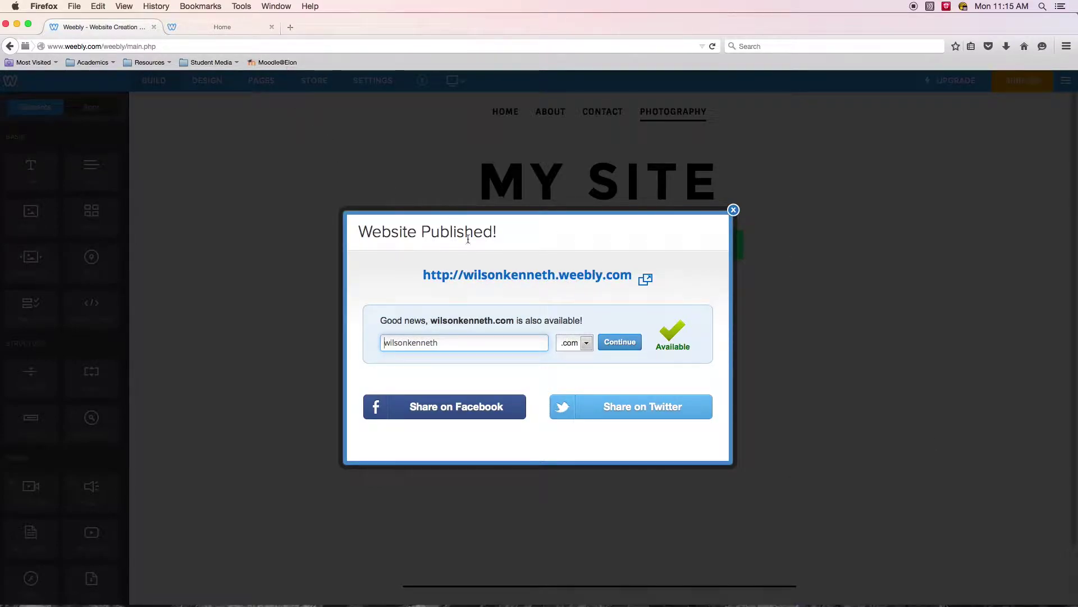
{"action": "right_click", "coordinate": [568, 276]}
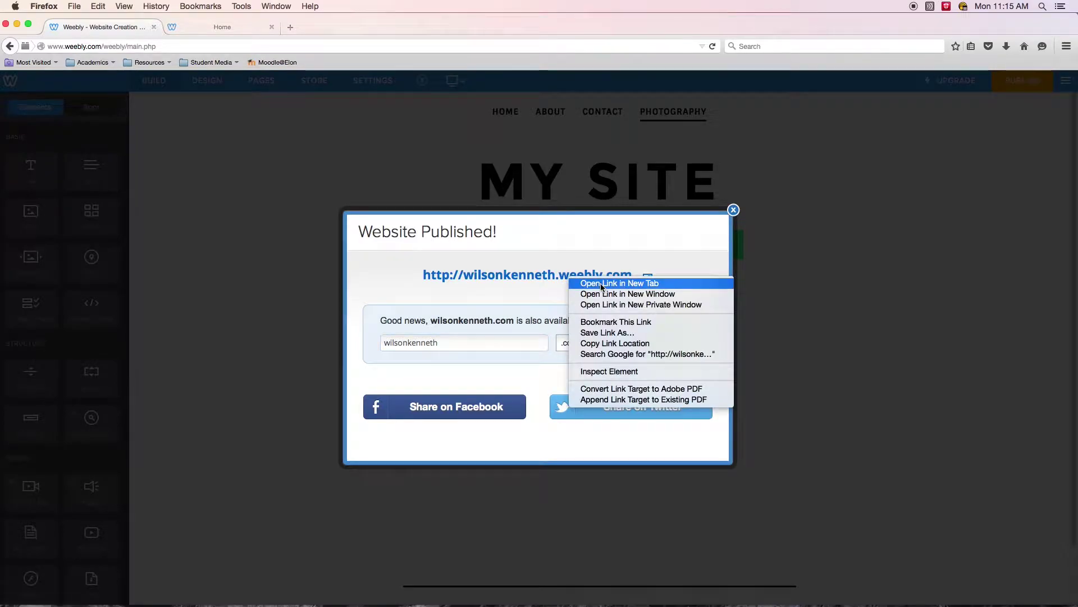
{"action": "left_click", "coordinate": [601, 284]}
{"action": "left_click", "coordinate": [390, 27]}
{"action": "left_click", "coordinate": [227, 28]}
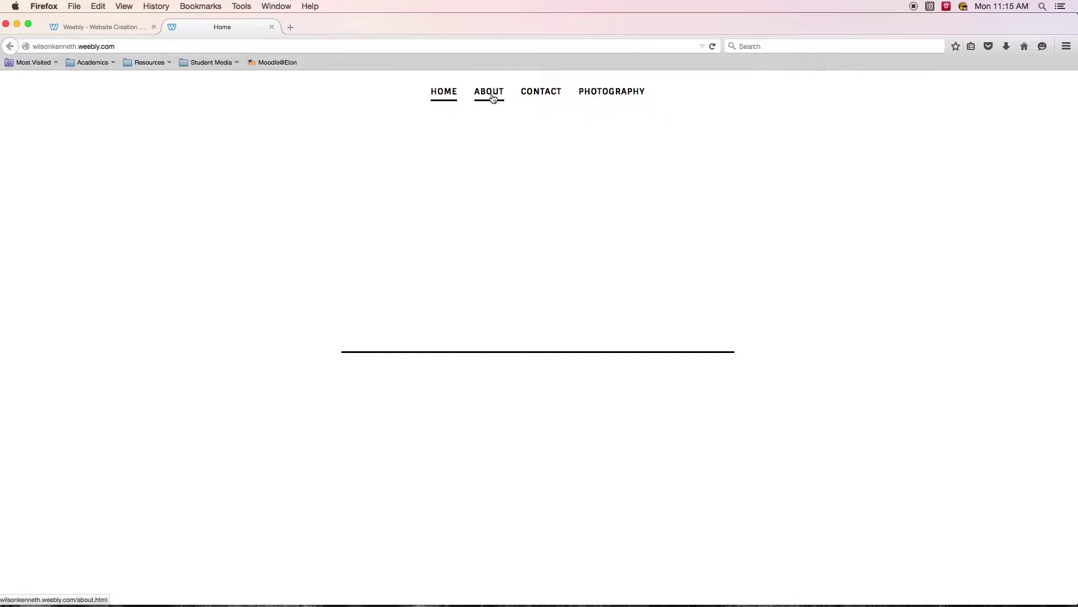
{"action": "left_click", "coordinate": [102, 26]}
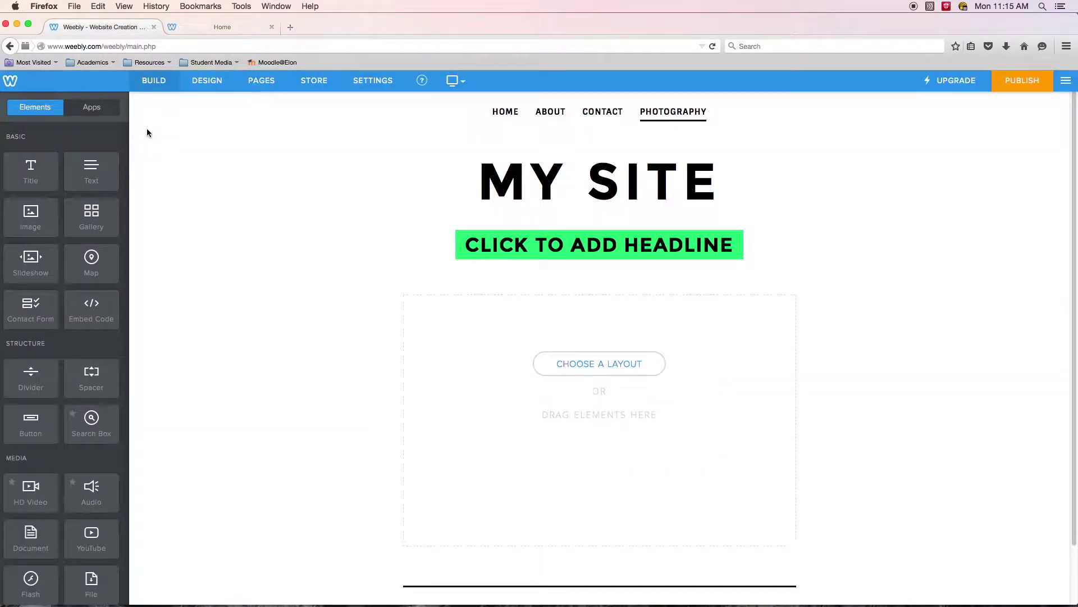
Add a standard page named Video and publish the site again
{"action": "left_click", "coordinate": [262, 82]}
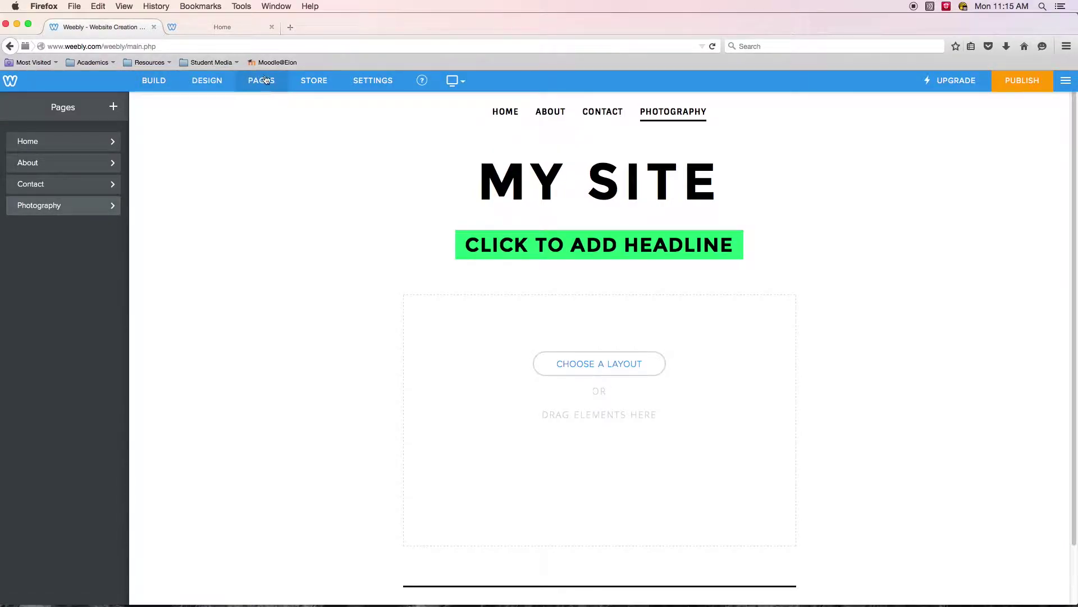
{"action": "left_click", "coordinate": [113, 106]}
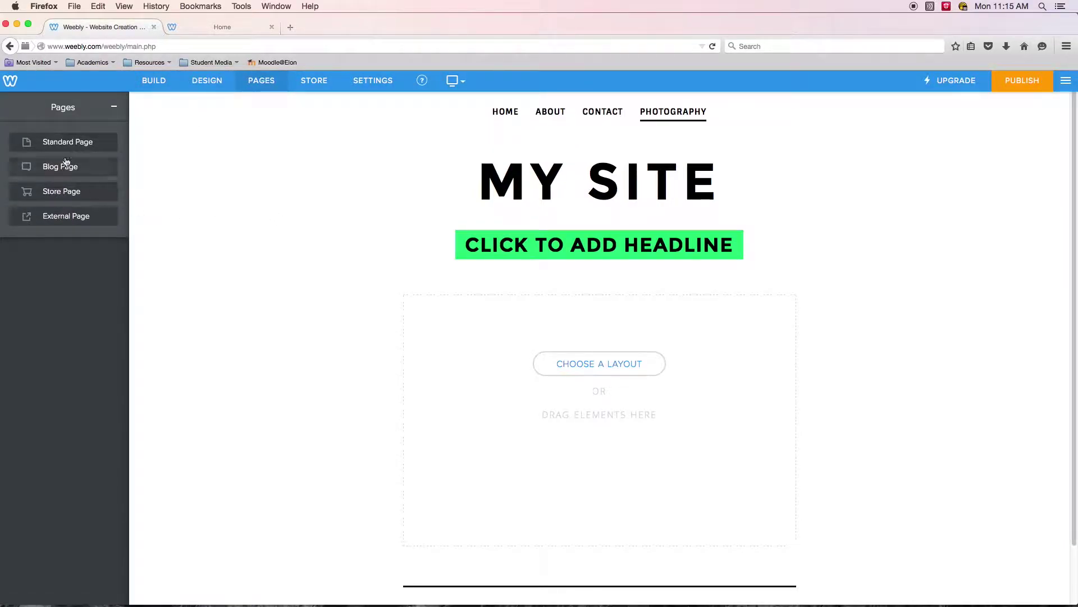
{"action": "left_click", "coordinate": [63, 142]}
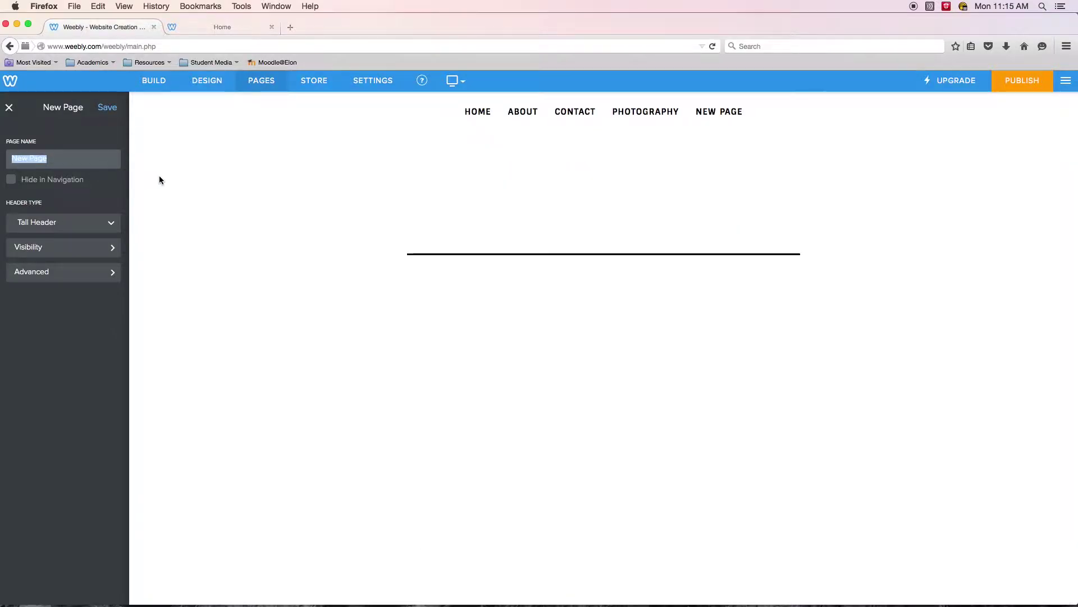
{"action": "type", "text": "Video"}
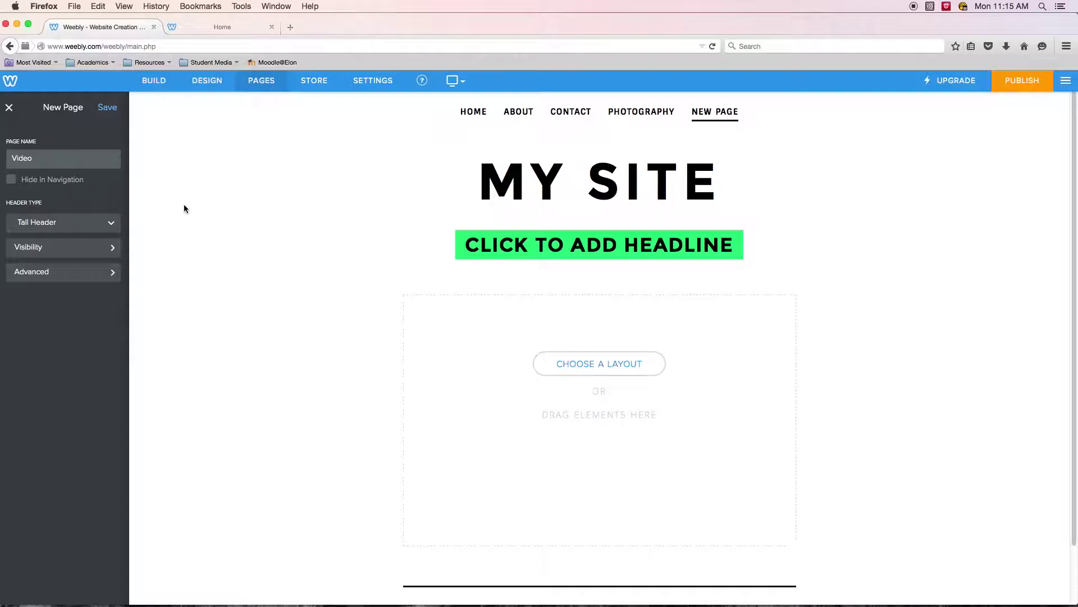
{"action": "left_click", "coordinate": [266, 195]}
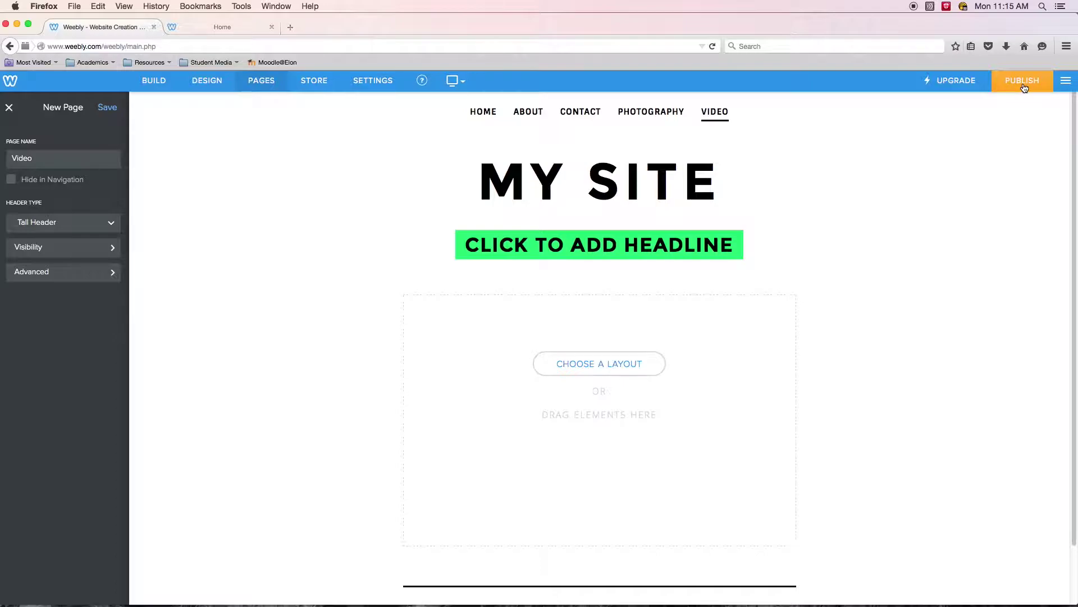
{"action": "left_click", "coordinate": [1006, 95]}
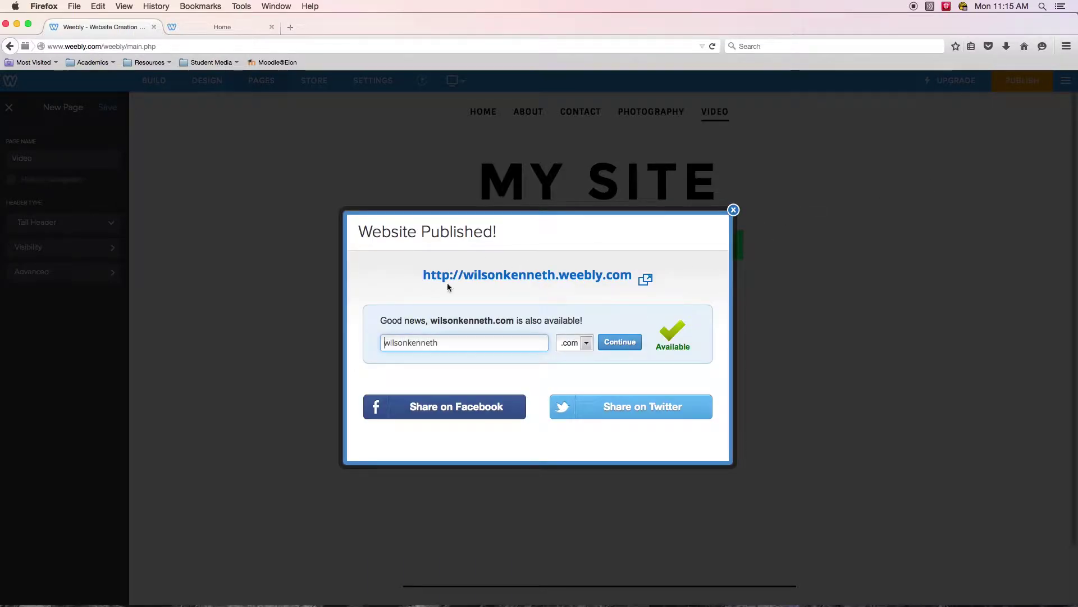
{"action": "left_click", "coordinate": [733, 211]}
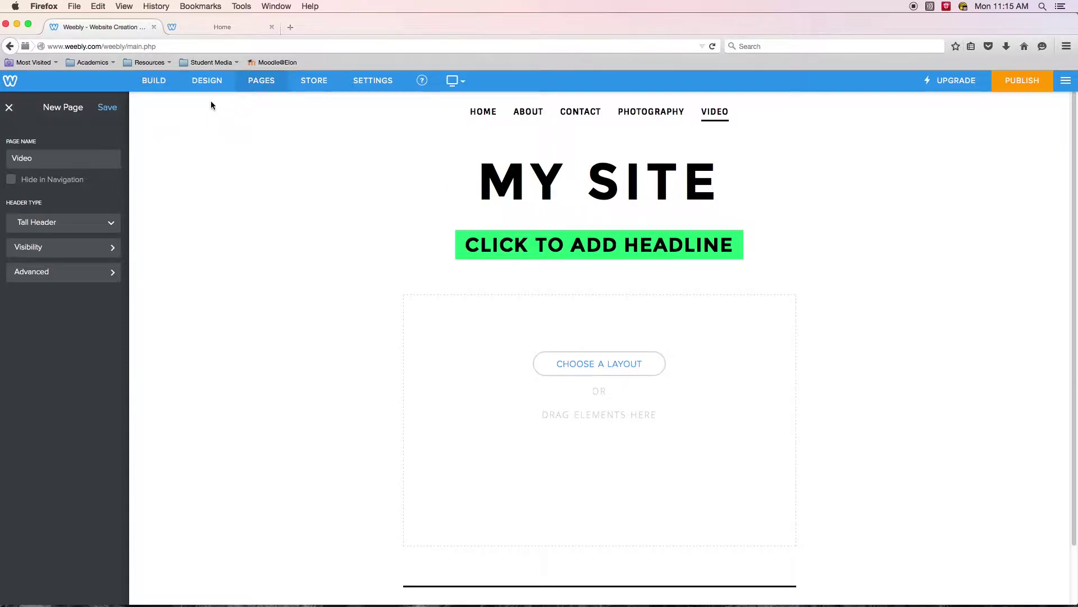
Add a standard page named Writing and republish the site
{"action": "left_click", "coordinate": [261, 80]}
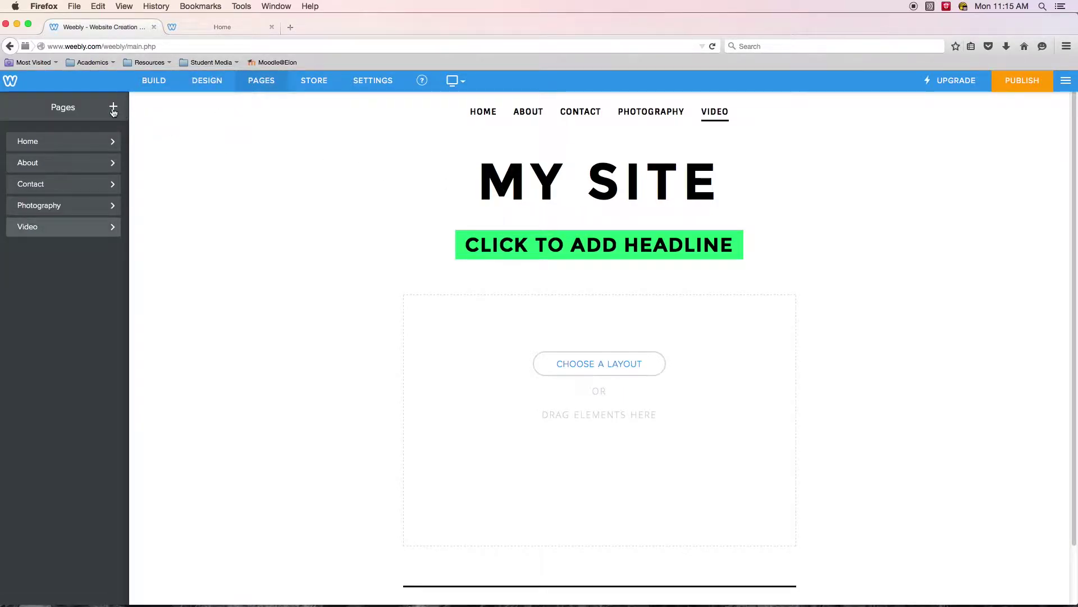
{"action": "left_click", "coordinate": [113, 107]}
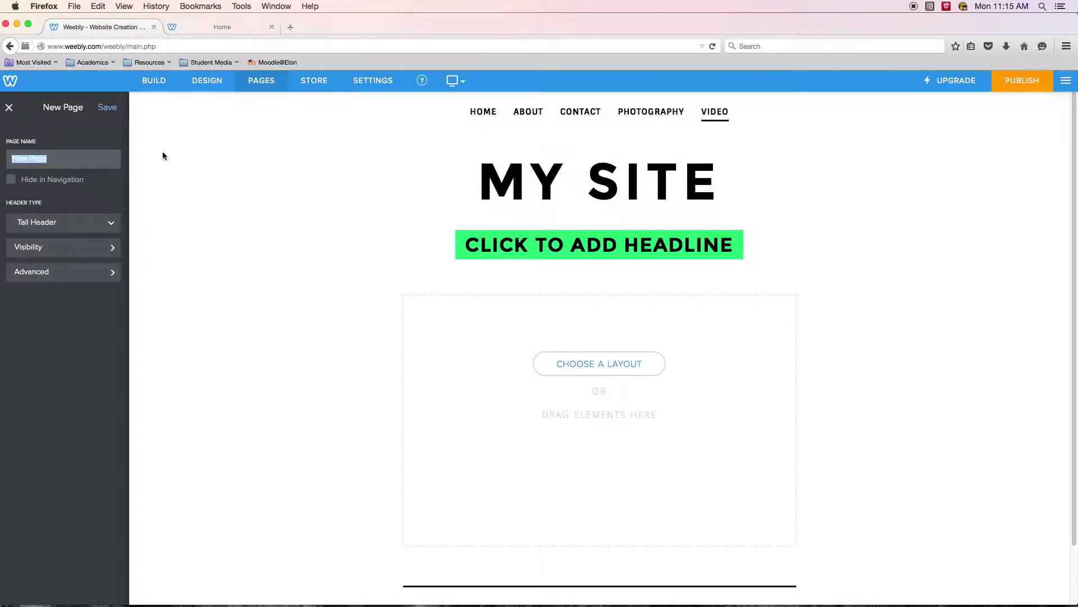
{"action": "type", "text": "Writing"}
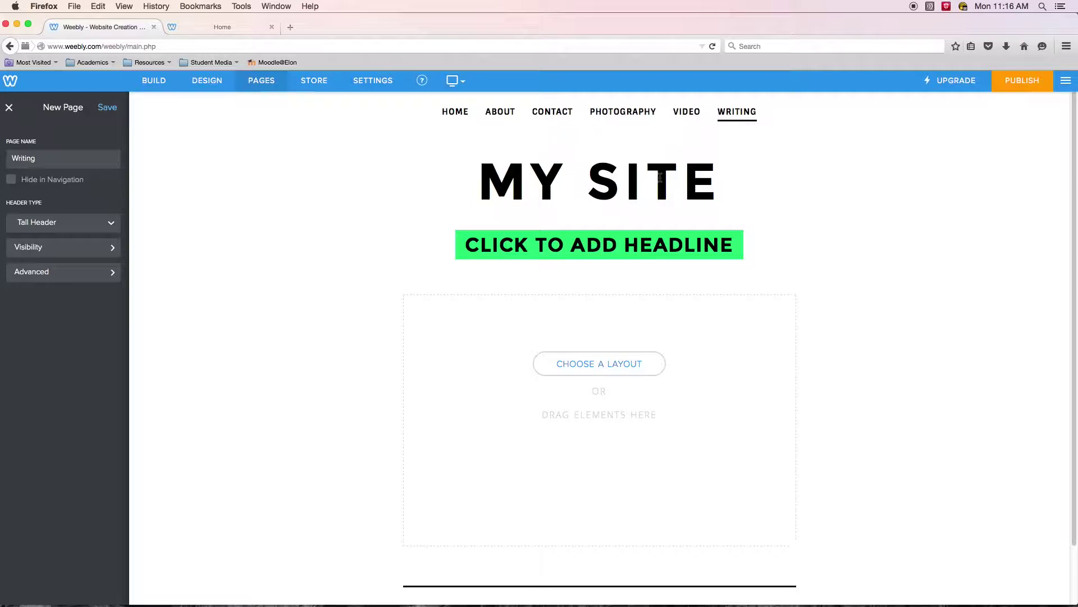
{"action": "left_click", "coordinate": [1022, 81]}
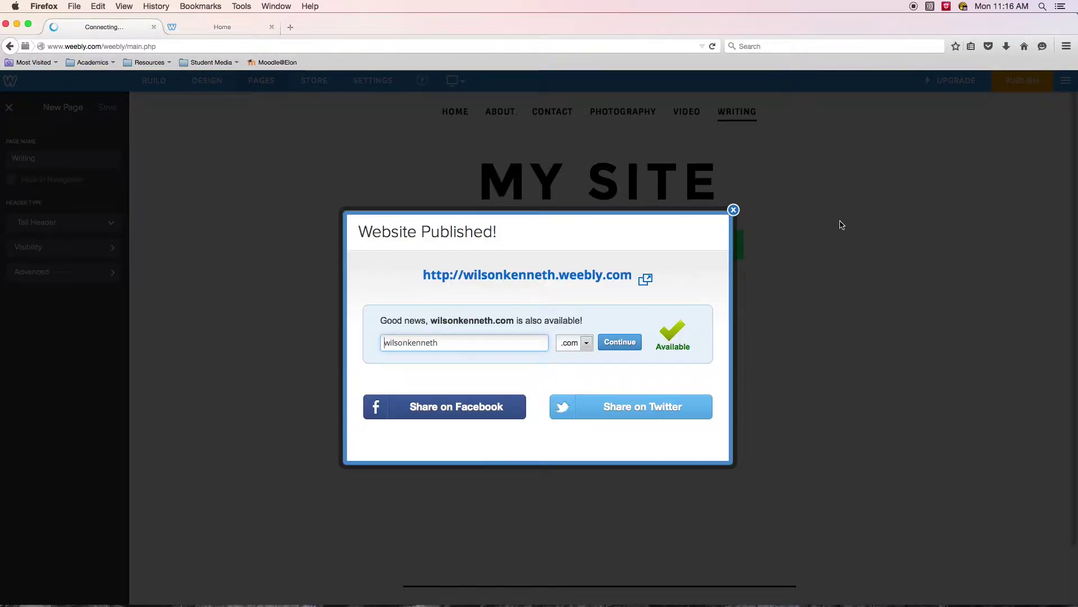
{"action": "left_click", "coordinate": [734, 210]}
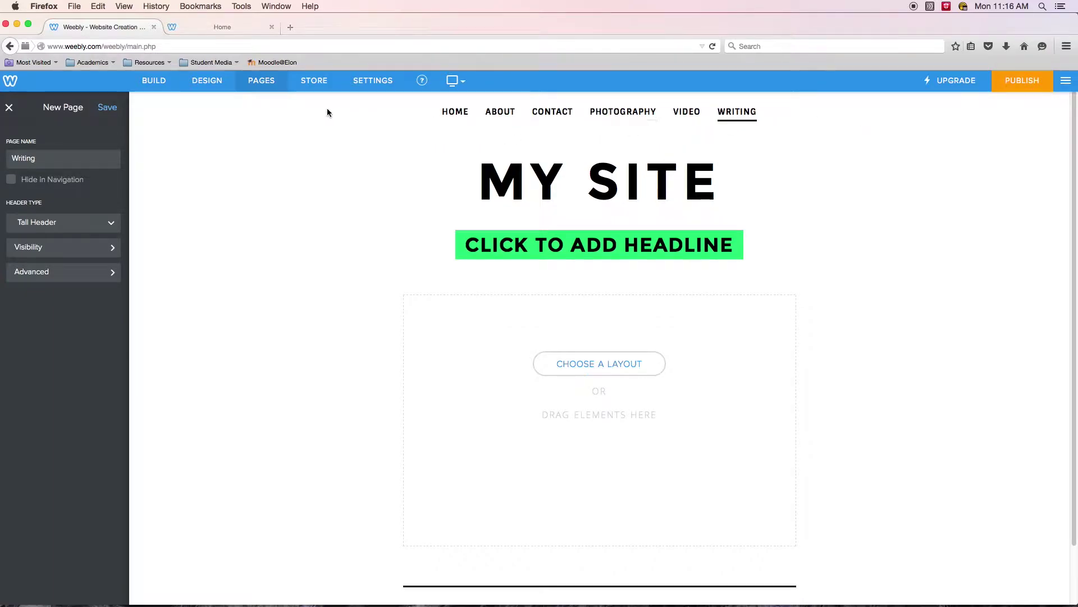
Add a standard page named Student Work and publish the updated site
{"action": "left_click", "coordinate": [254, 84]}
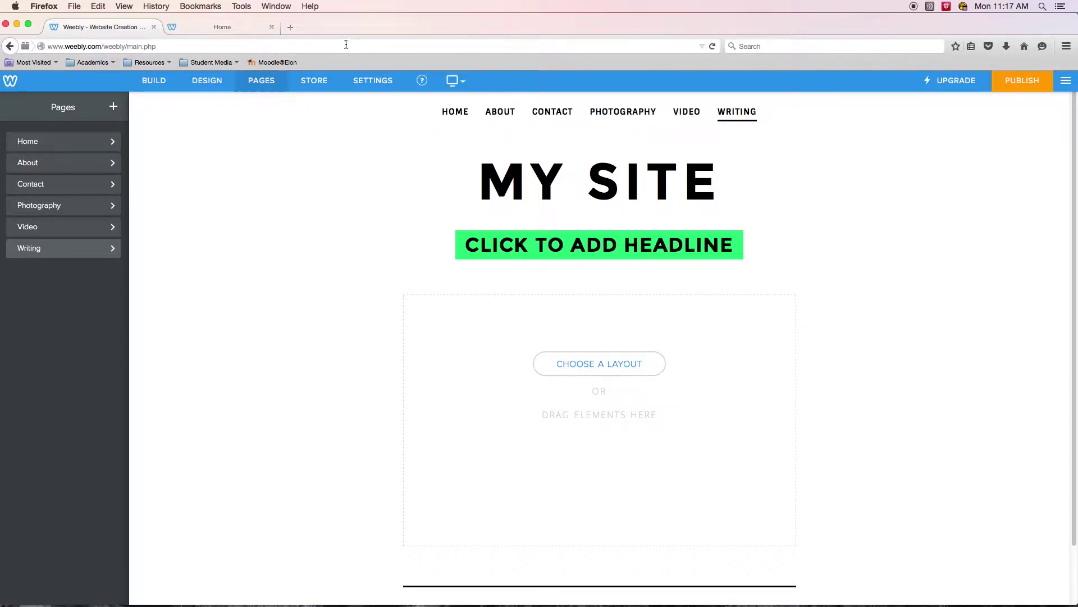
{"action": "left_click", "coordinate": [114, 108]}
{"action": "left_click", "coordinate": [81, 144]}
{"action": "type", "text": "Student Work"}
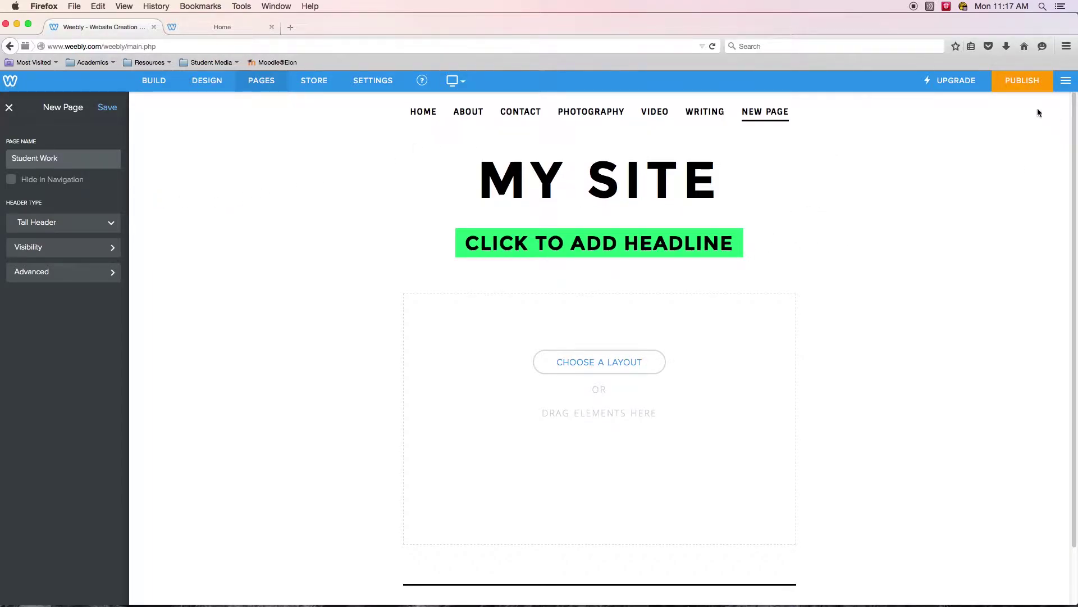
{"action": "left_click", "coordinate": [1013, 87]}
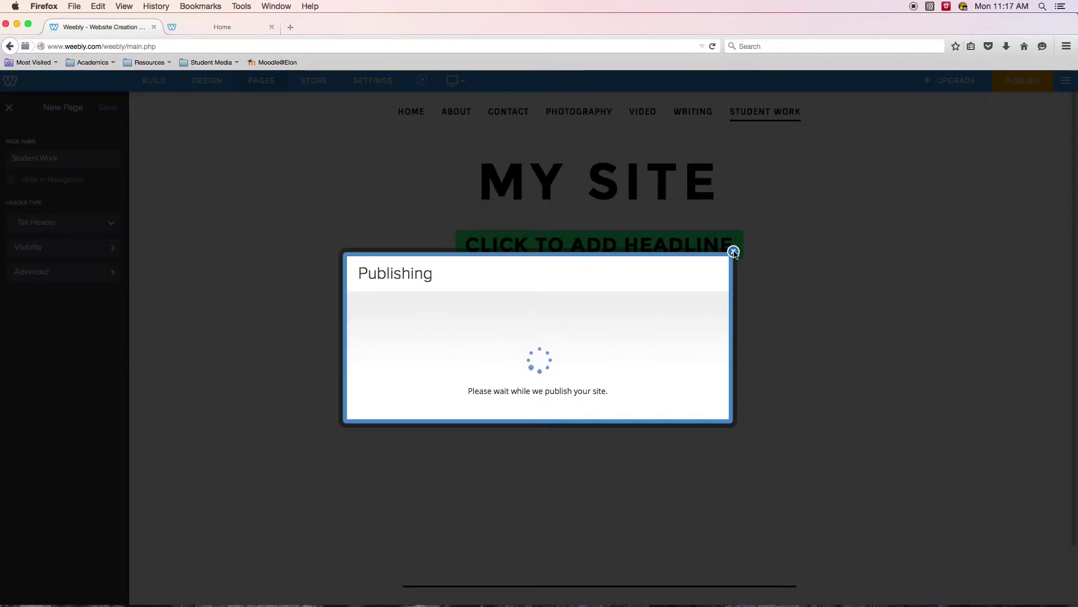
{"action": "left_click", "coordinate": [732, 210]}
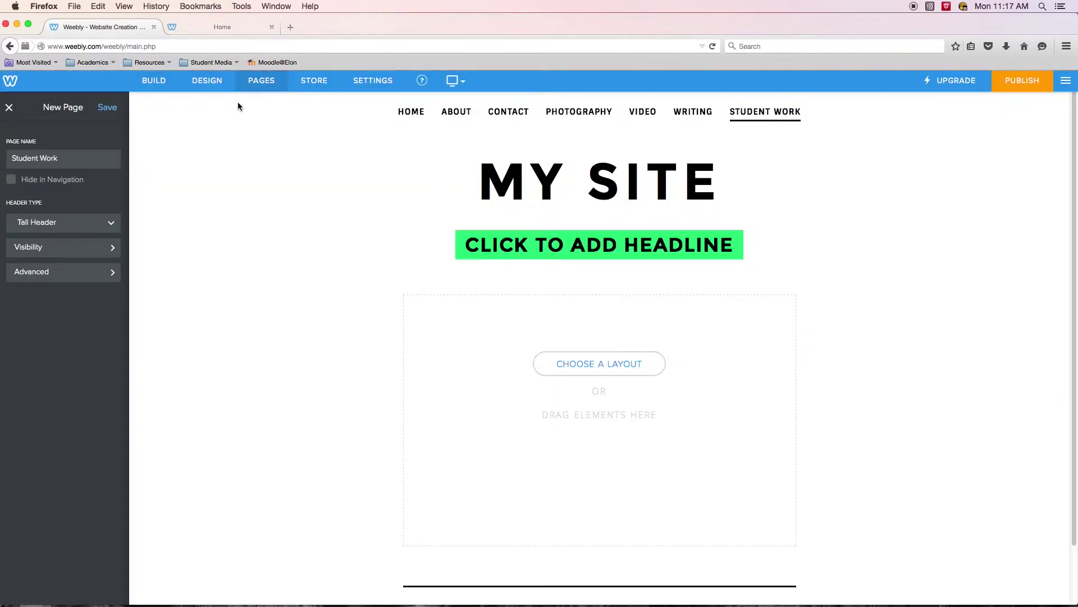
Move the Student Work page directly below About and nest Photography, Writing and Video under it as subpages in that order
{"action": "left_click", "coordinate": [257, 80]}
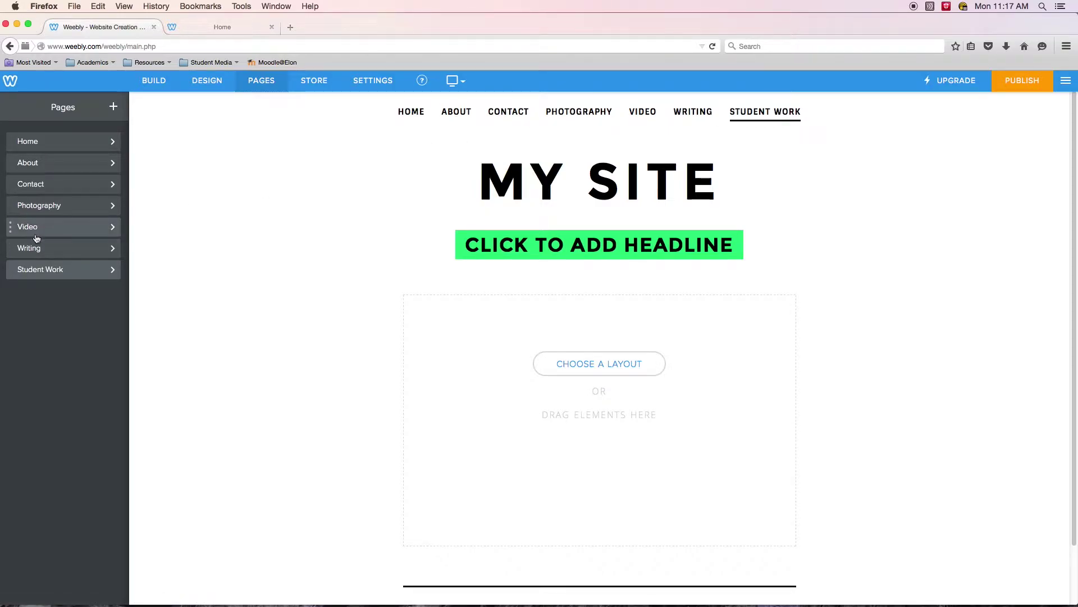
{"action": "left_click_drag", "start_coordinate": [35, 272], "coordinate": [33, 183]}
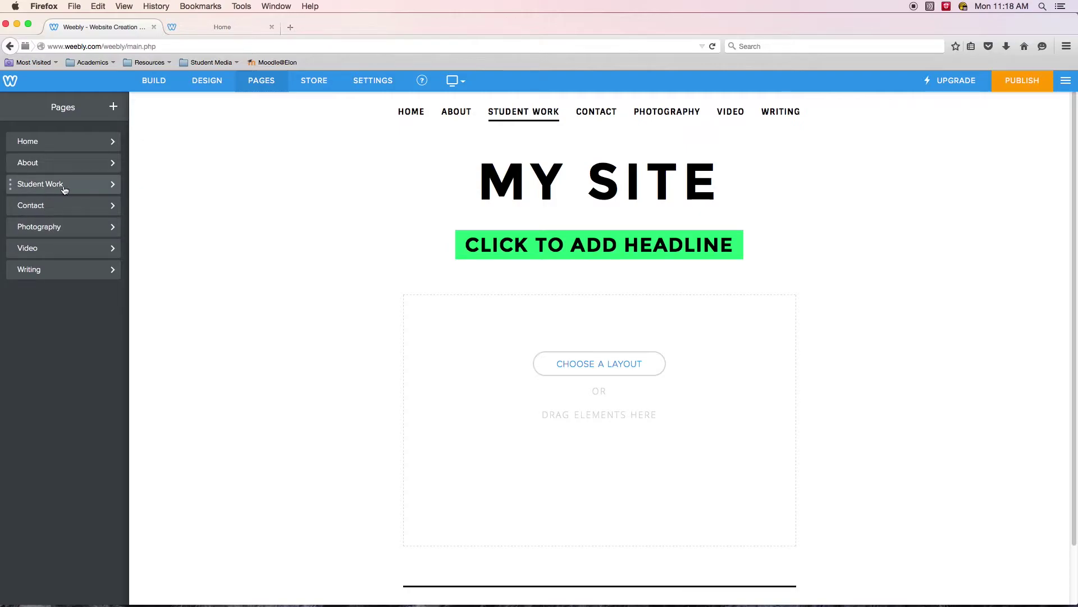
{"action": "left_click_drag", "start_coordinate": [35, 228], "coordinate": [43, 205]}
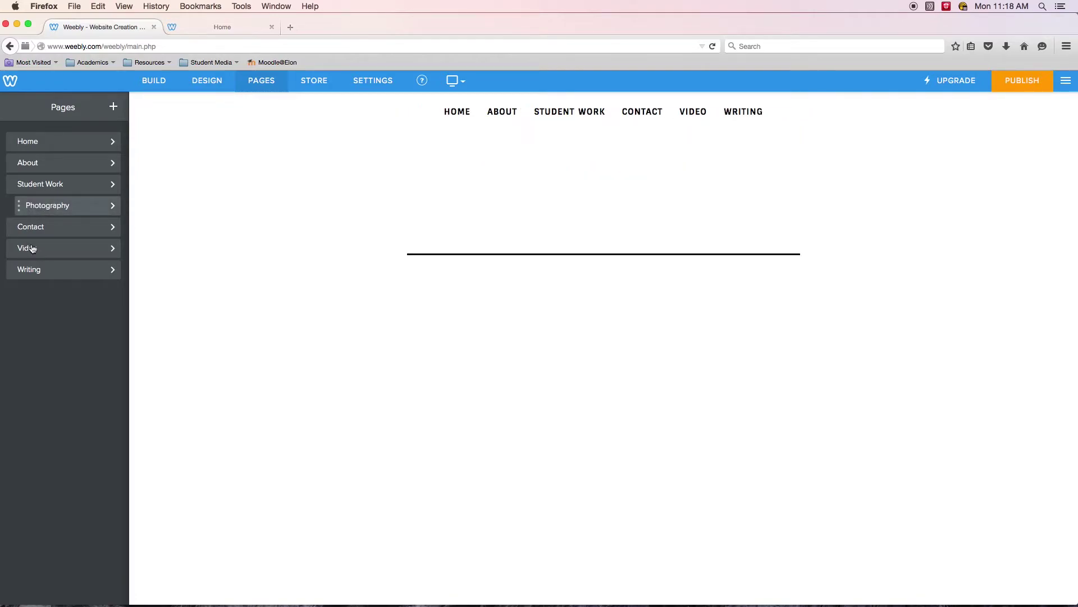
{"action": "left_click_drag", "start_coordinate": [48, 250], "coordinate": [50, 226]}
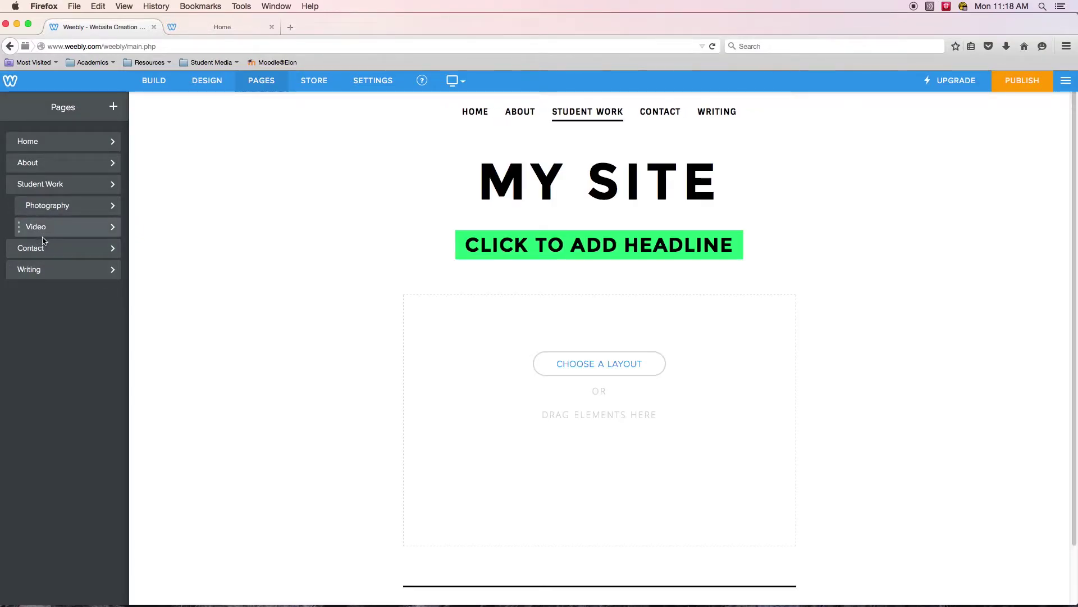
{"action": "left_click", "coordinate": [48, 268]}
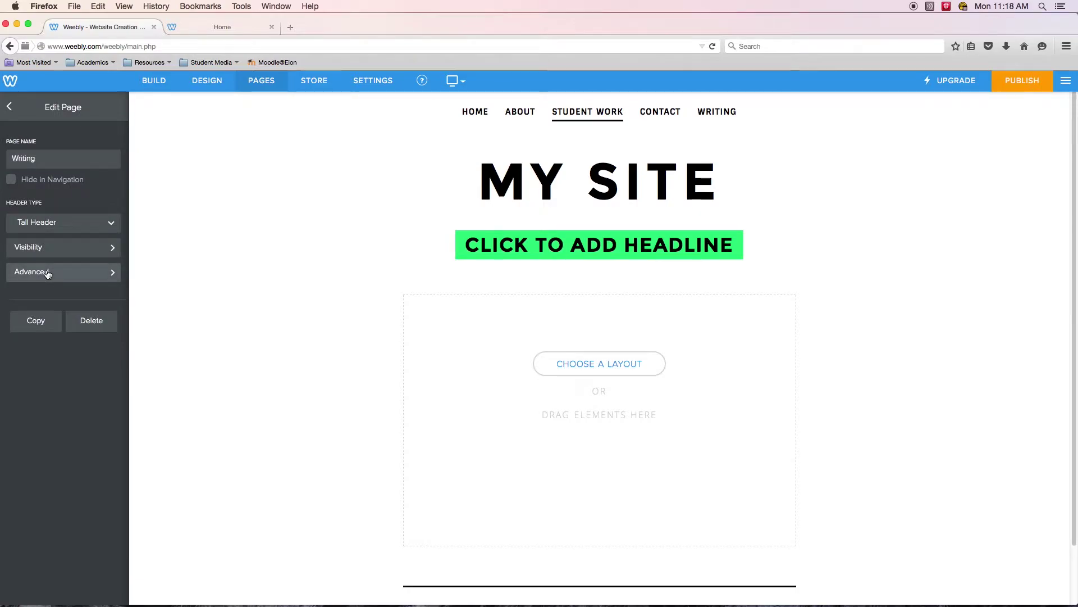
{"action": "left_click", "coordinate": [8, 108]}
{"action": "left_click_drag", "start_coordinate": [65, 271], "coordinate": [67, 243]}
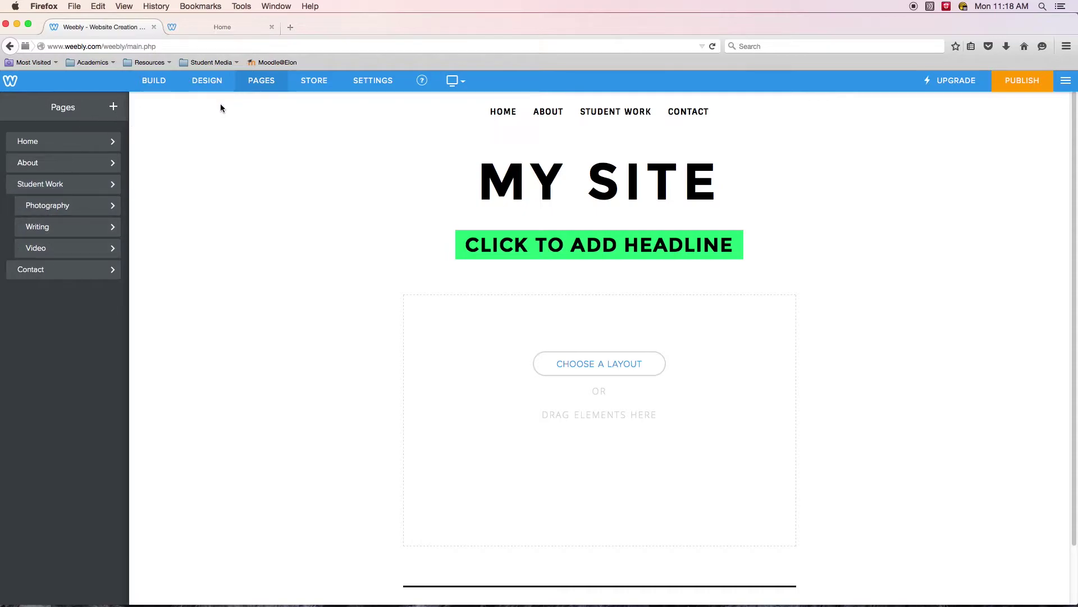
Add a standard page named Resume and publish the site with it
{"action": "left_click", "coordinate": [113, 107]}
{"action": "left_click", "coordinate": [56, 140]}
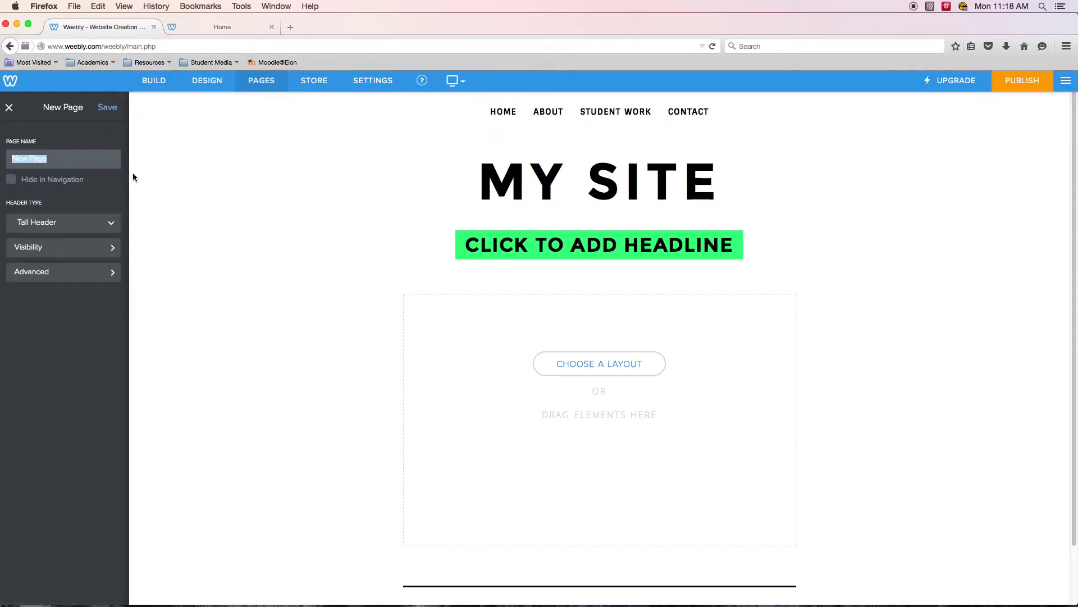
{"action": "type", "text": "Resume"}
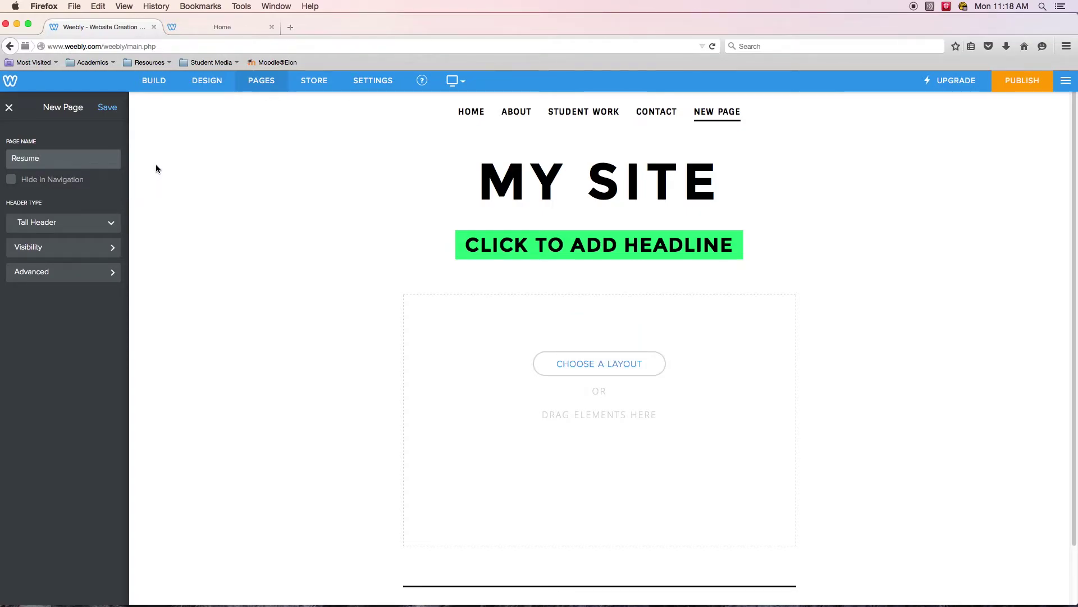
{"action": "left_click", "coordinate": [1016, 82]}
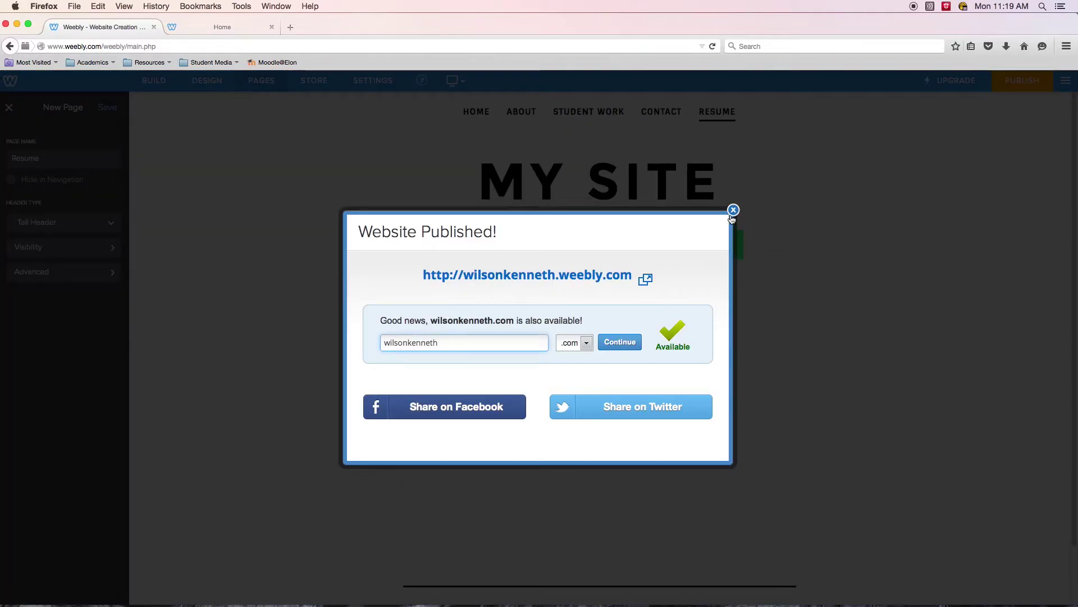
{"action": "left_click", "coordinate": [734, 210]}
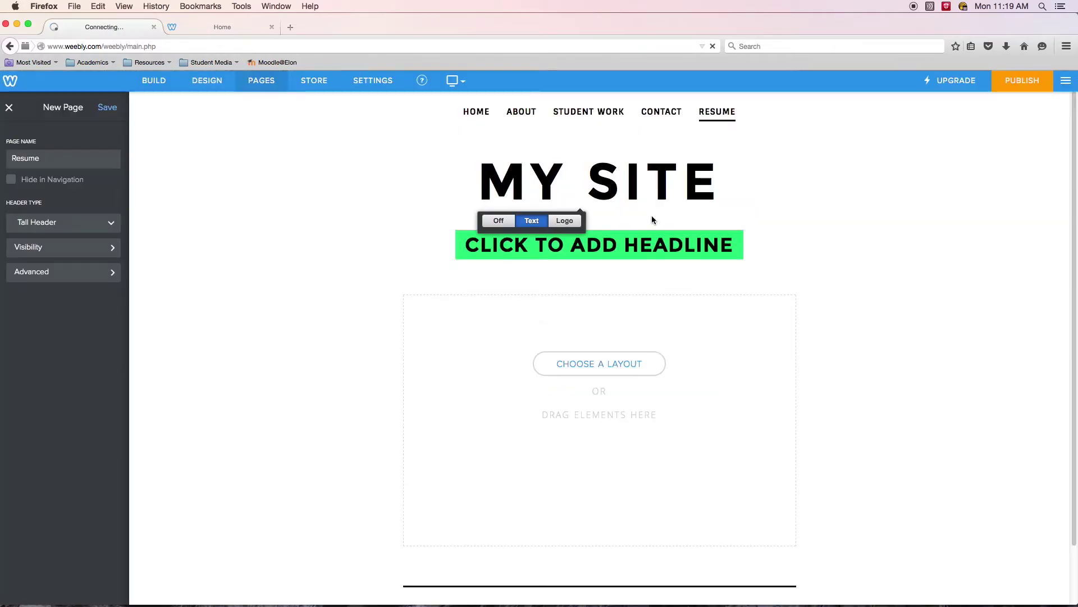
Move the Resume page between About and Student Work in the page list and republish the site
{"action": "left_click", "coordinate": [264, 85]}
{"action": "left_click_drag", "start_coordinate": [35, 298], "coordinate": [32, 192]}
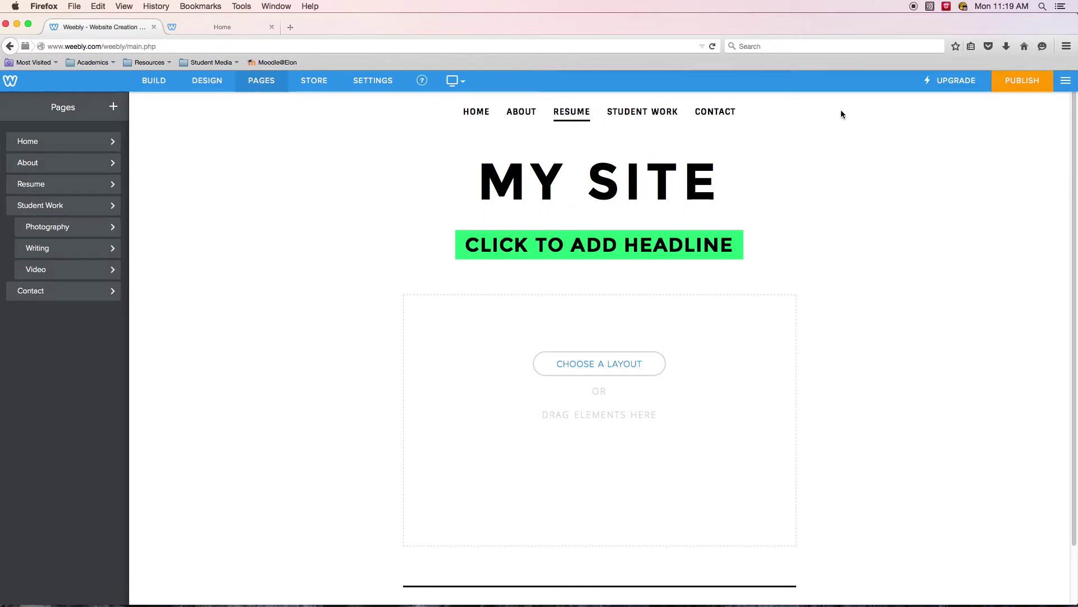
{"action": "left_click", "coordinate": [1028, 89]}
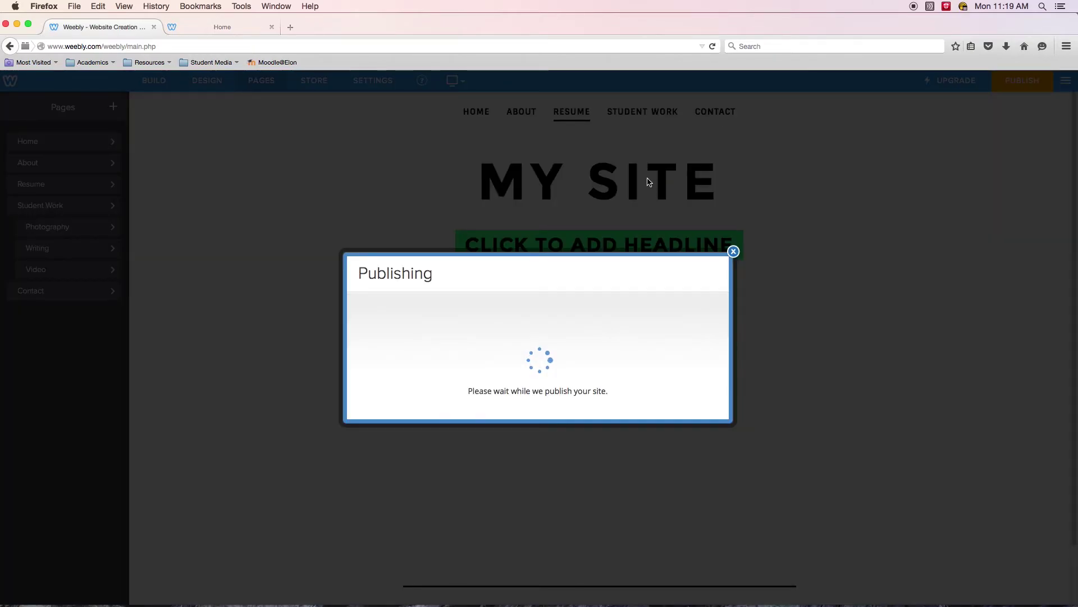
Reopen the published site in a fresh browser tab, examine its navigation including the Student Work submenu, and return to the editor
{"action": "left_click", "coordinate": [272, 27]}
{"action": "right_click", "coordinate": [555, 279]}
{"action": "left_click", "coordinate": [585, 284]}
{"action": "left_click", "coordinate": [220, 28]}
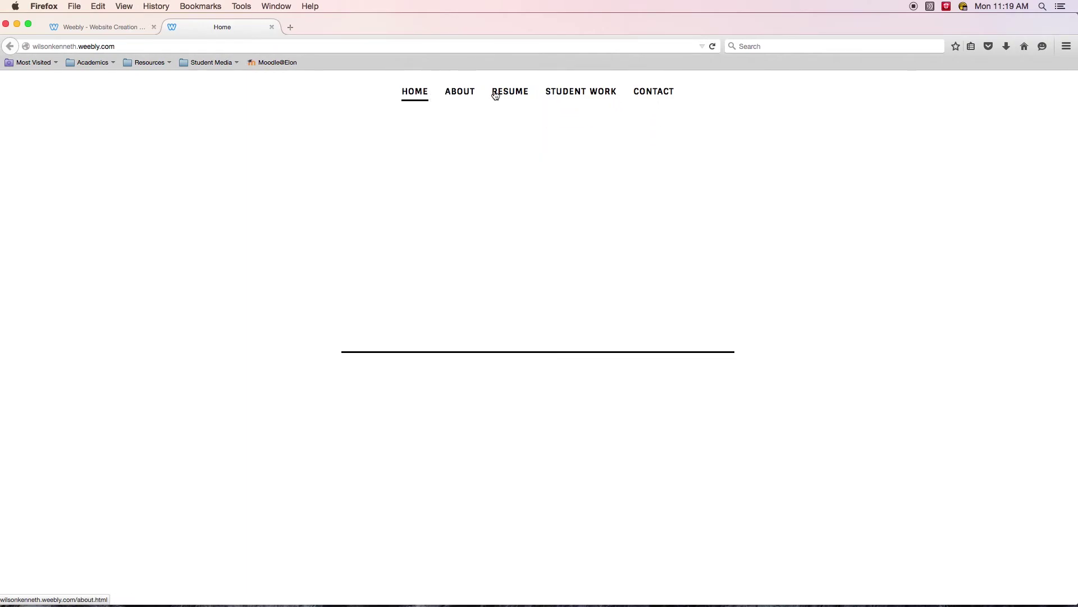
{"action": "mouse_move", "coordinate": [599, 93]}
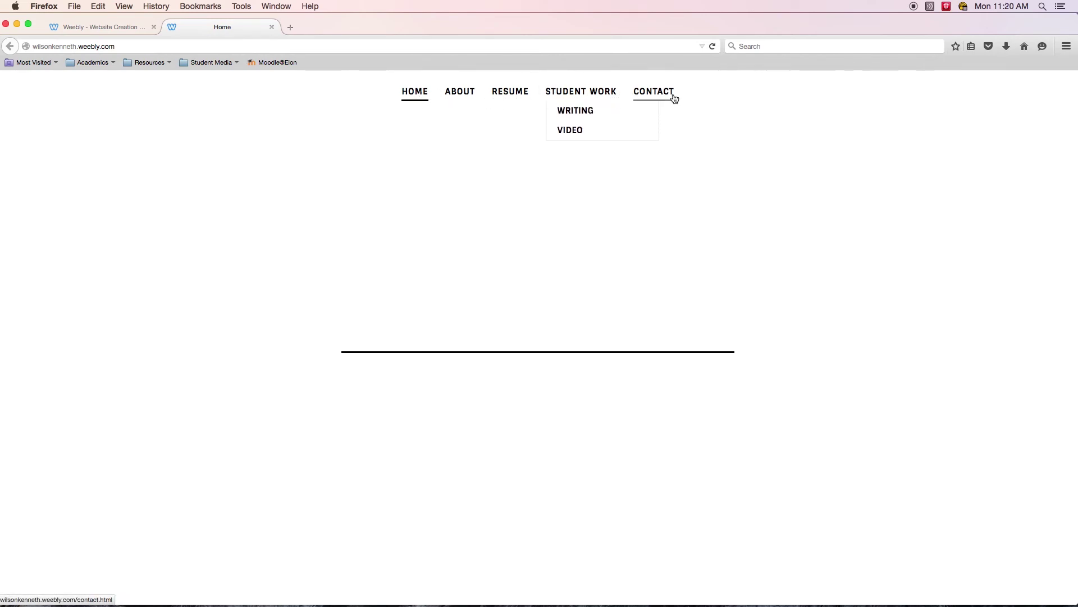
{"action": "mouse_move", "coordinate": [550, 104]}
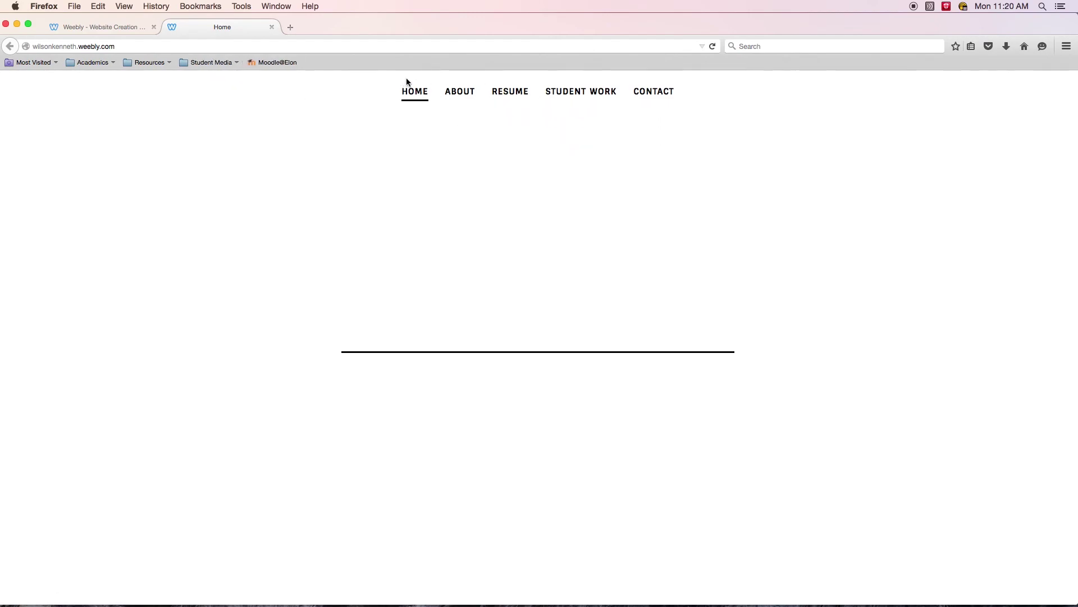
{"action": "left_click", "coordinate": [109, 27]}
{"action": "left_click", "coordinate": [734, 210]}
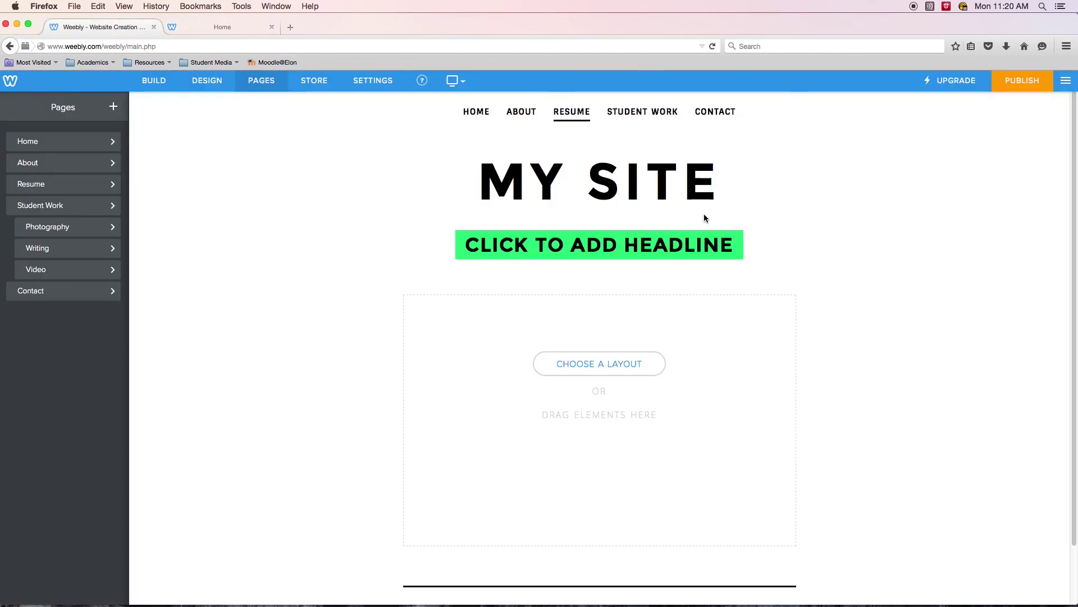